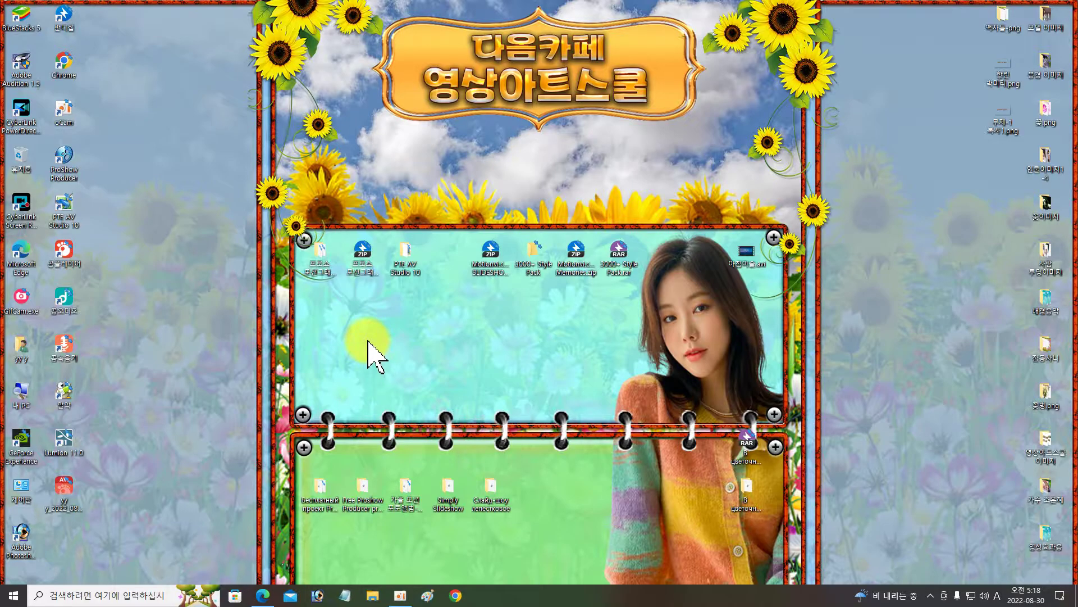
{"action": "left_click", "coordinate": [362, 250]}
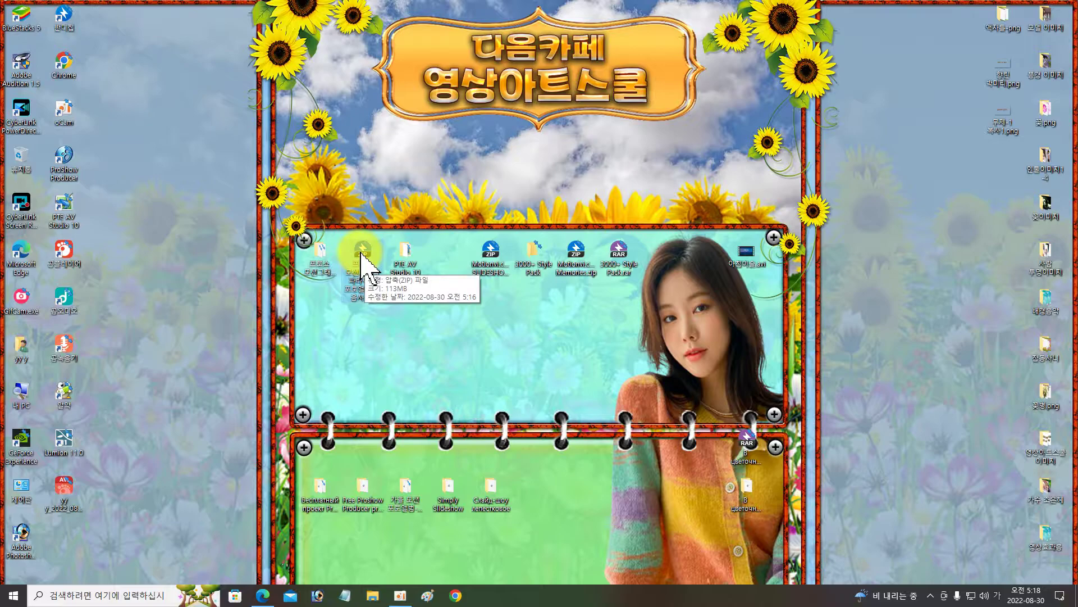
{"action": "right_click", "coordinate": [357, 251]}
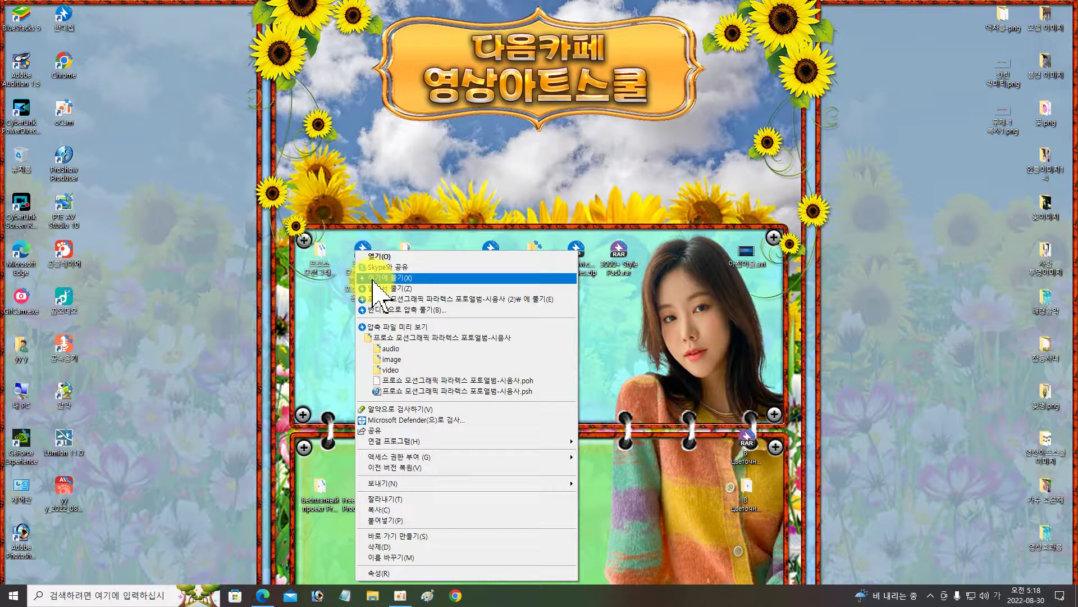
{"action": "left_click", "coordinate": [321, 253]}
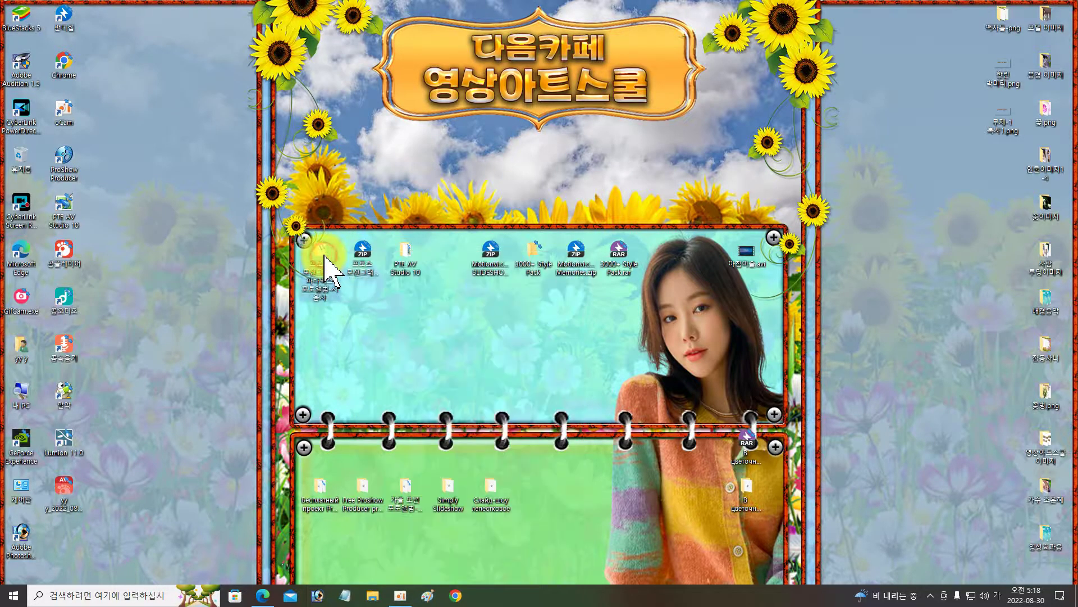
Move the extracted 프로쇼 모션그래픽 파라렉스 포토앨범 folder to a free desktop area away from the ZIP archive and open it.
{"action": "left_click_drag", "start_coordinate": [321, 253], "coordinate": [197, 256]}
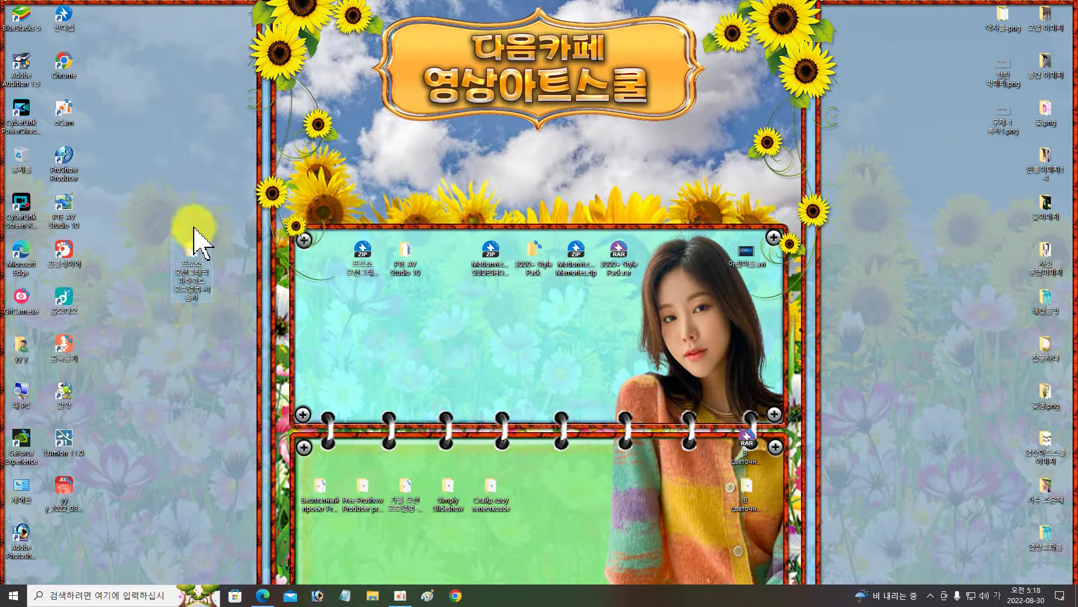
{"action": "mouse_move", "coordinate": [189, 250]}
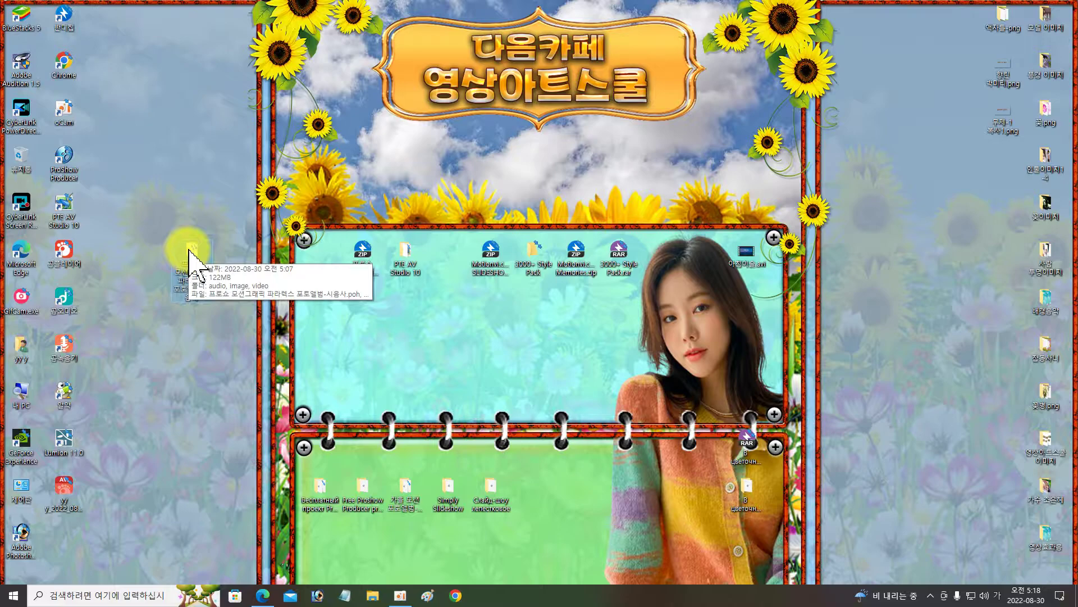
{"action": "double_click", "coordinate": [189, 251]}
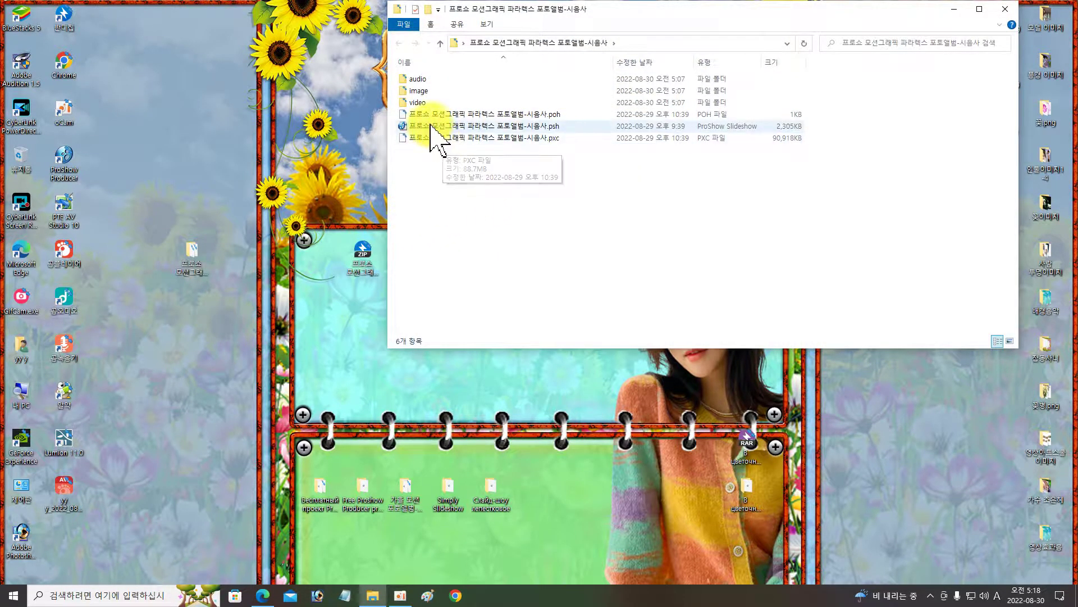
Open the folder's .psh slideshow project in ProShow Producer and switch to the Build workspace.
{"action": "mouse_move", "coordinate": [430, 128]}
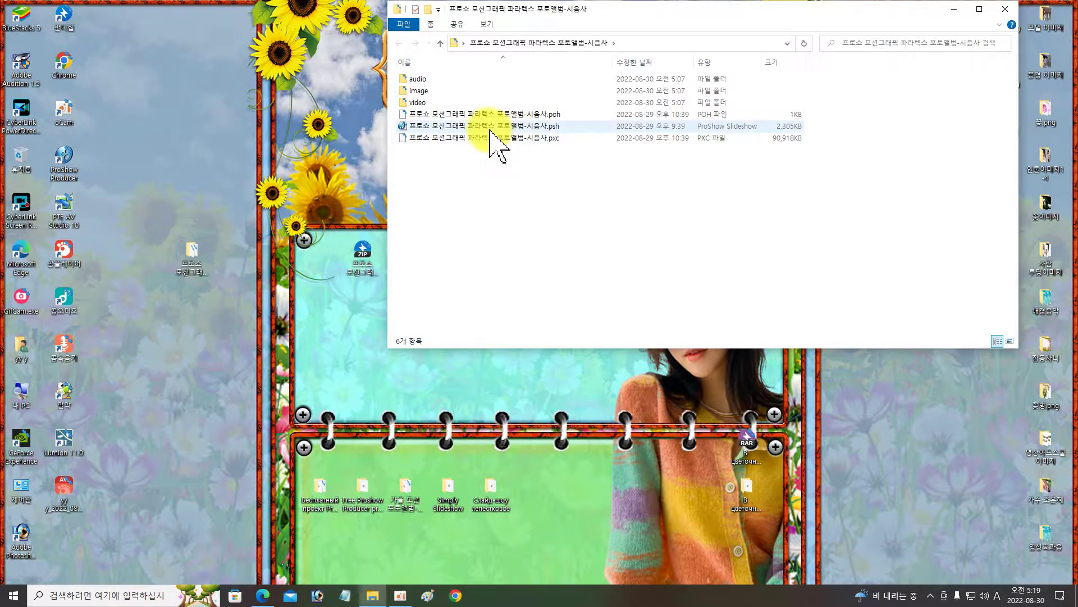
{"action": "double_click", "coordinate": [442, 125]}
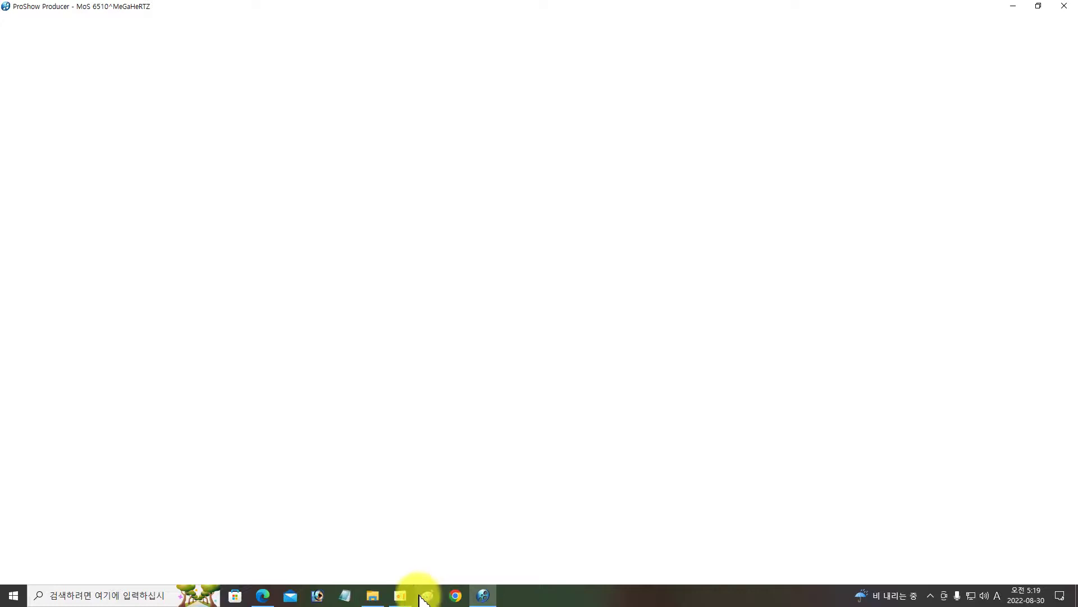
{"action": "left_click", "coordinate": [426, 596]}
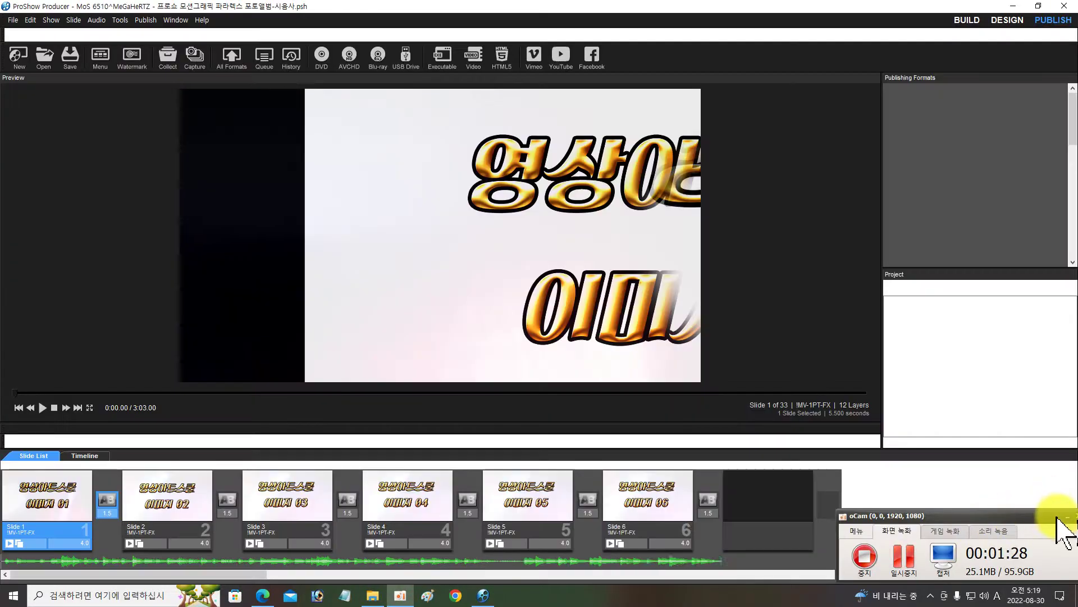
{"action": "left_click", "coordinate": [1068, 517]}
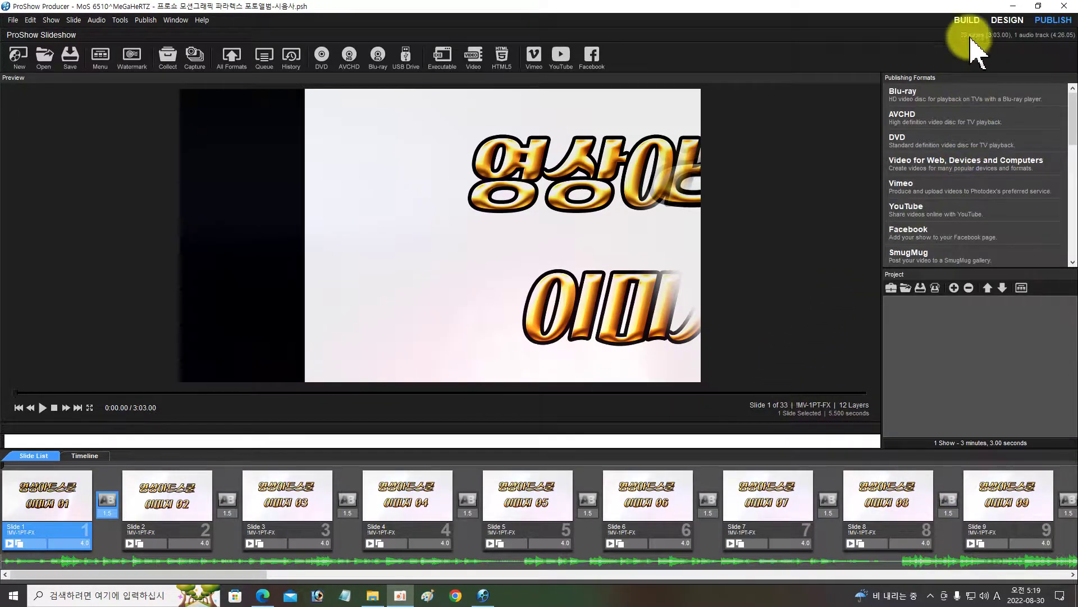
{"action": "left_click", "coordinate": [966, 19]}
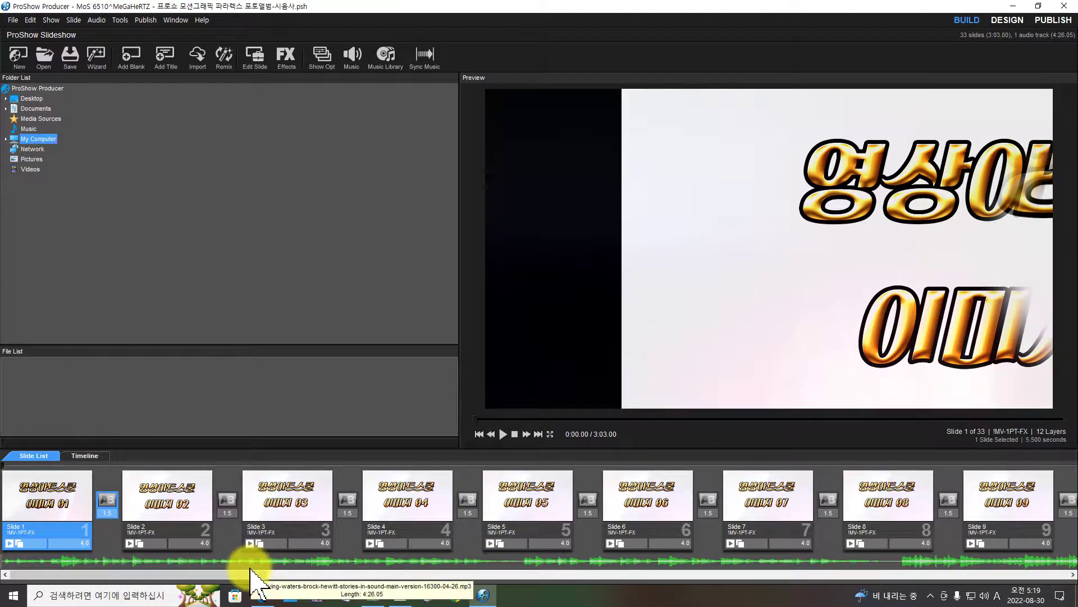
Cut slides 28 to 32 from the end of the slide list, keeping the final slide 33.
{"action": "left_click_drag", "start_coordinate": [252, 572], "coordinate": [511, 578]}
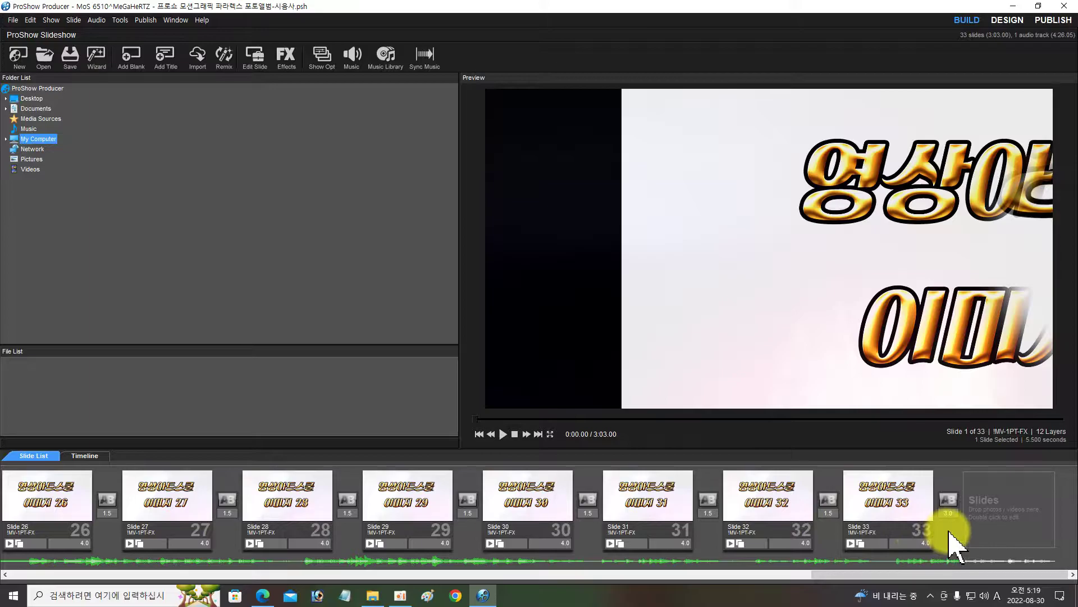
{"action": "left_click_drag", "start_coordinate": [821, 537], "coordinate": [311, 509]}
{"action": "right_click", "coordinate": [310, 502]}
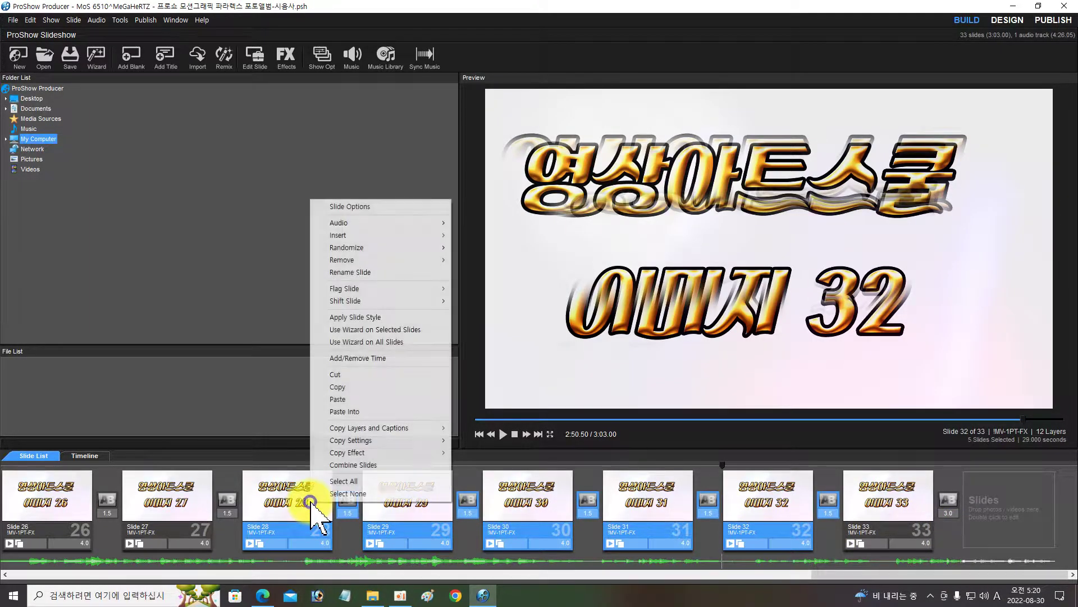
{"action": "left_click", "coordinate": [344, 374]}
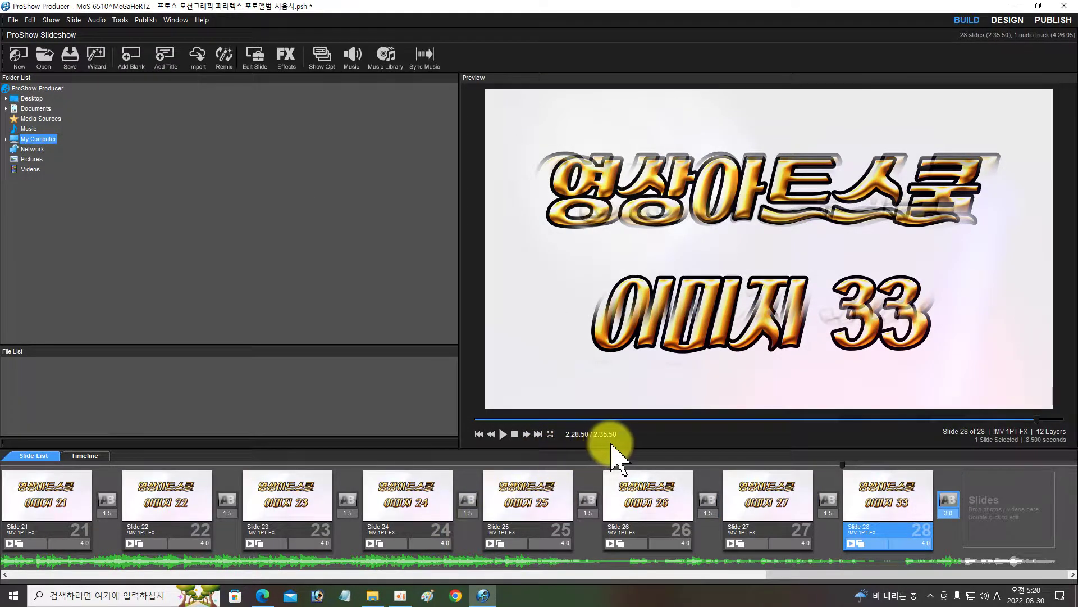
Open the options of slide 1 and list the pictures of the desktop folder 모델 이미지.
{"action": "left_click_drag", "start_coordinate": [772, 575], "coordinate": [5, 572]}
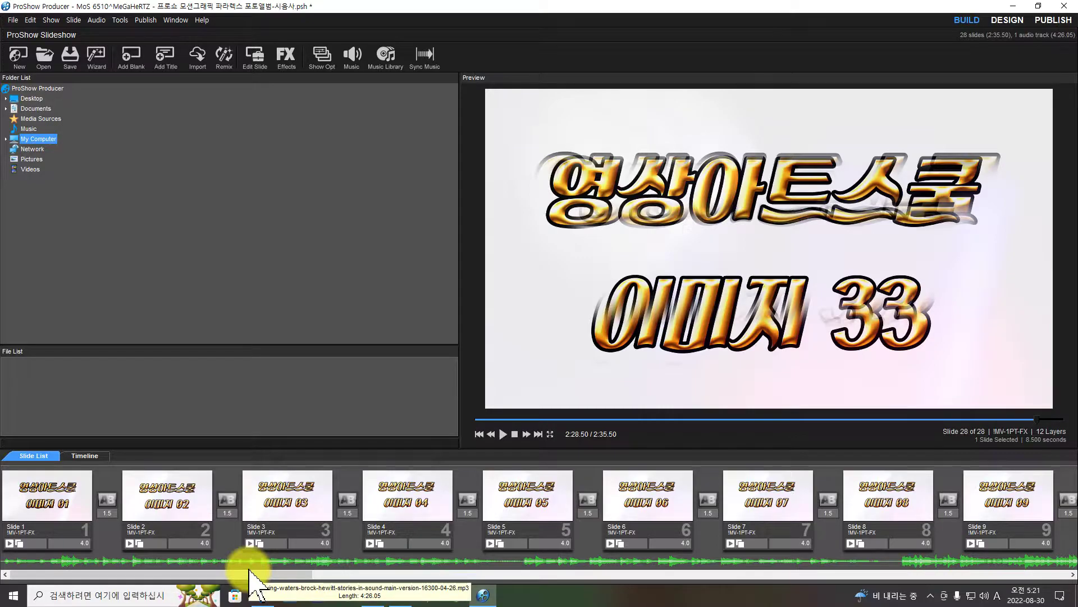
{"action": "double_click", "coordinate": [72, 502]}
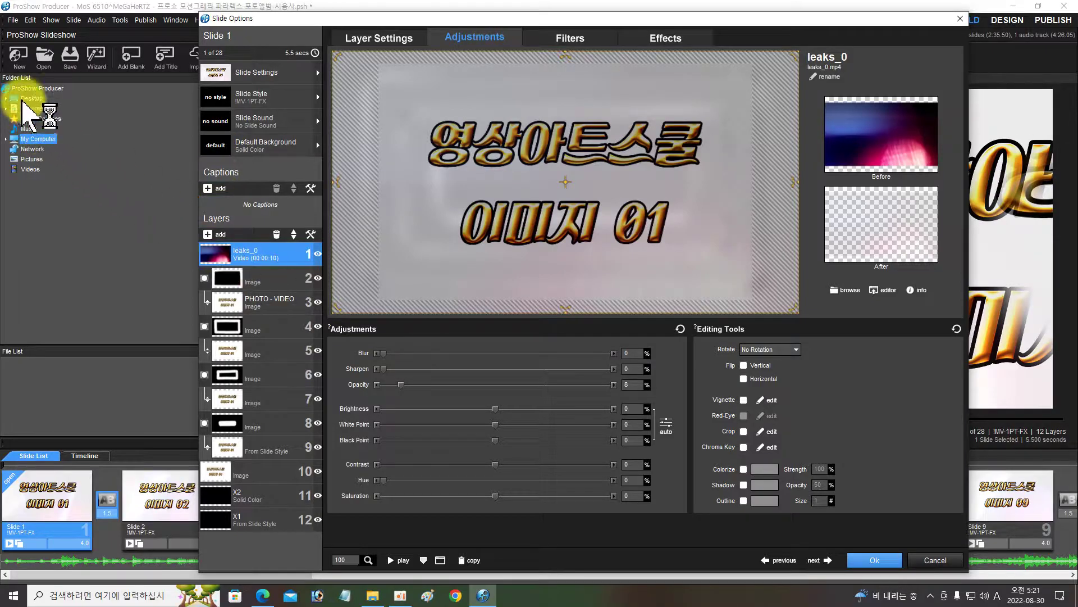
{"action": "left_click", "coordinate": [25, 98]}
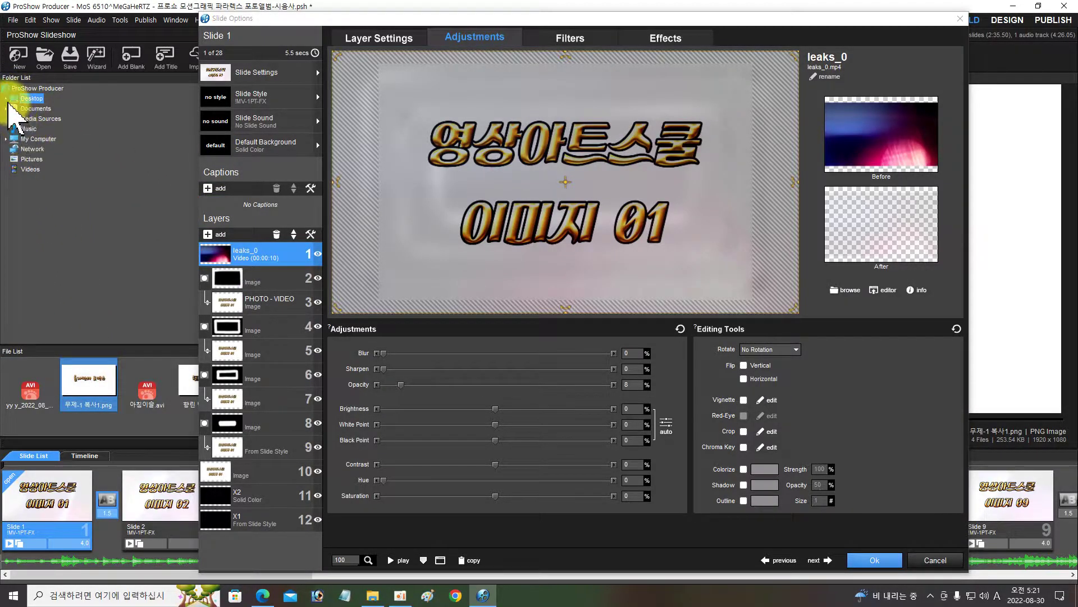
{"action": "left_click", "coordinate": [6, 98]}
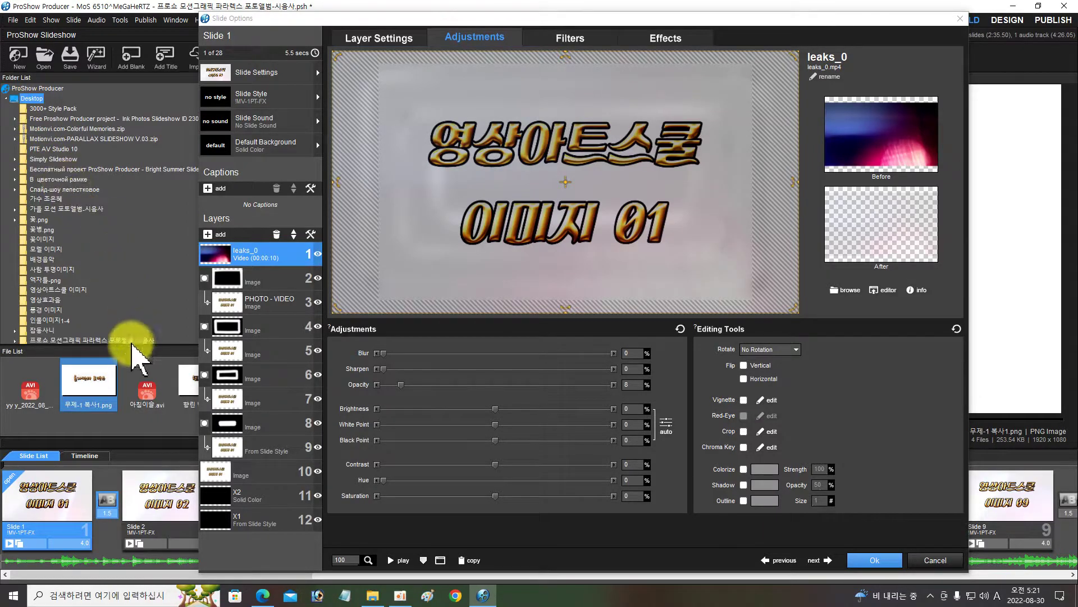
{"action": "left_click_drag", "start_coordinate": [127, 343], "coordinate": [126, 305]}
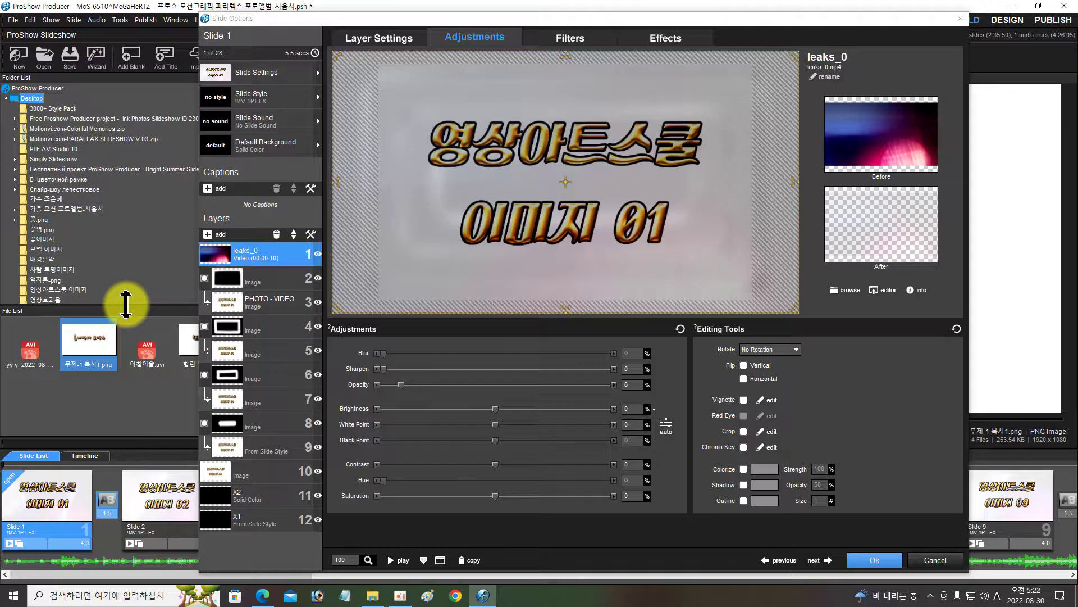
{"action": "scroll", "coordinate": [108, 263], "scroll_direction": "down", "scroll_amount": 3}
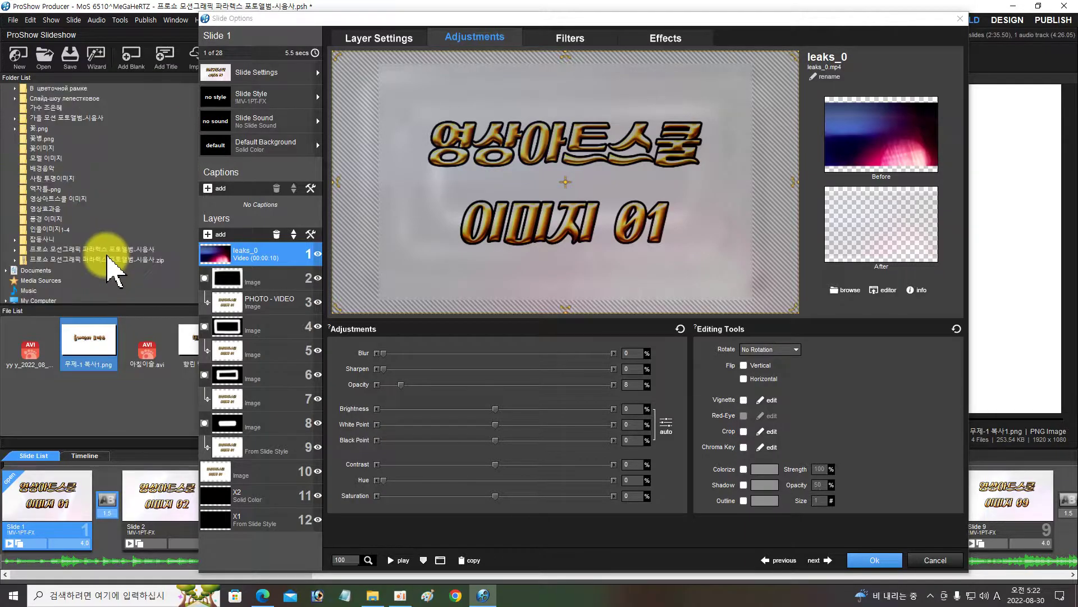
{"action": "left_click", "coordinate": [47, 158]}
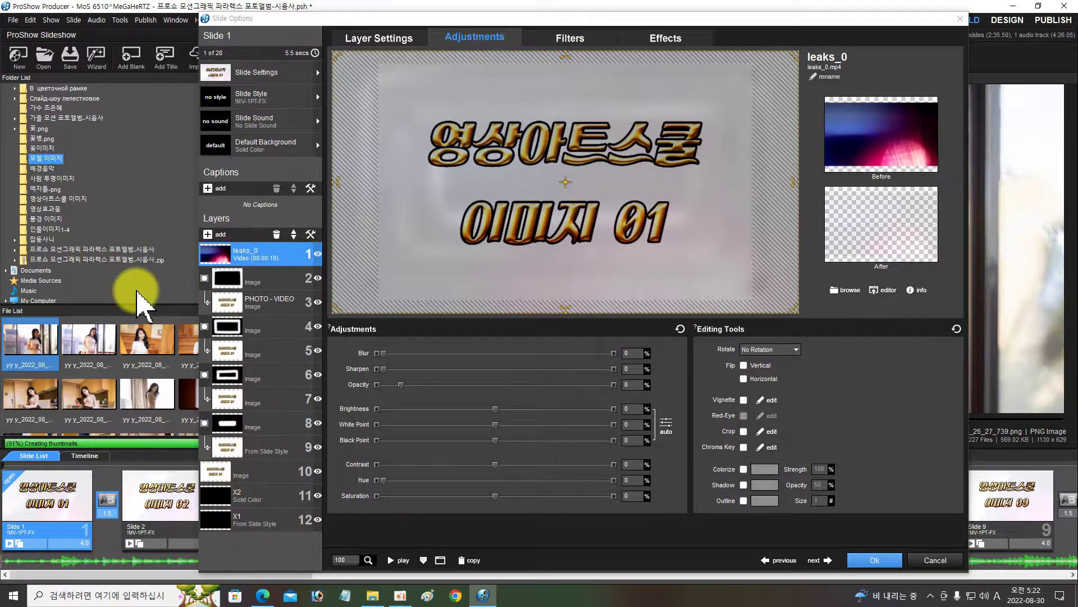
Replace the PHOTO - VIDEO image in layer 3 with yy y_2022_08_12_03_27_19_375.png and preview the slide's animation.
{"action": "left_click_drag", "start_coordinate": [102, 410], "coordinate": [253, 302]}
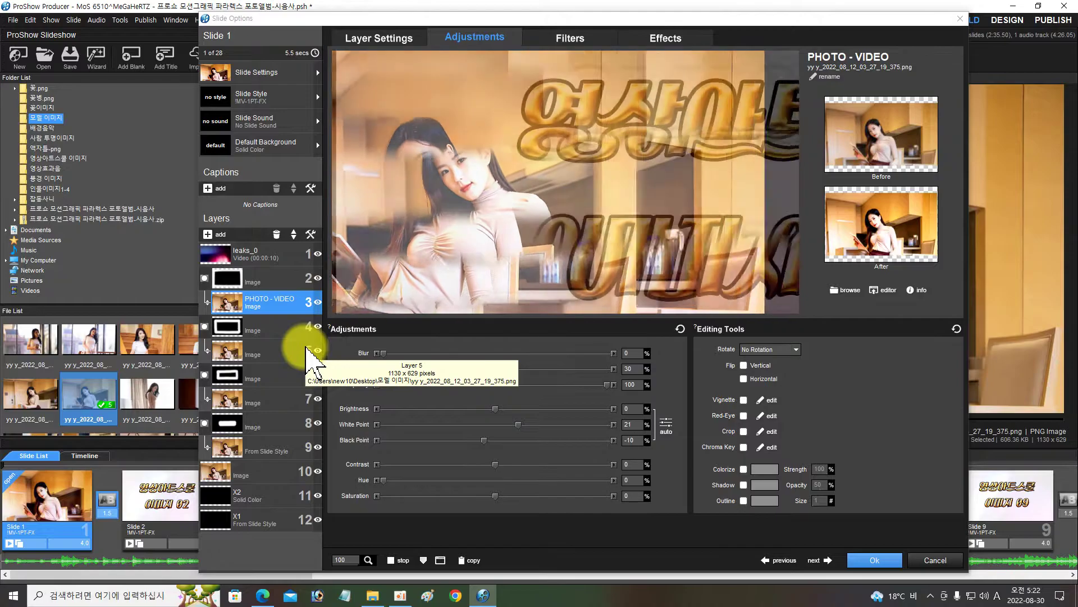
{"action": "left_click", "coordinate": [392, 560]}
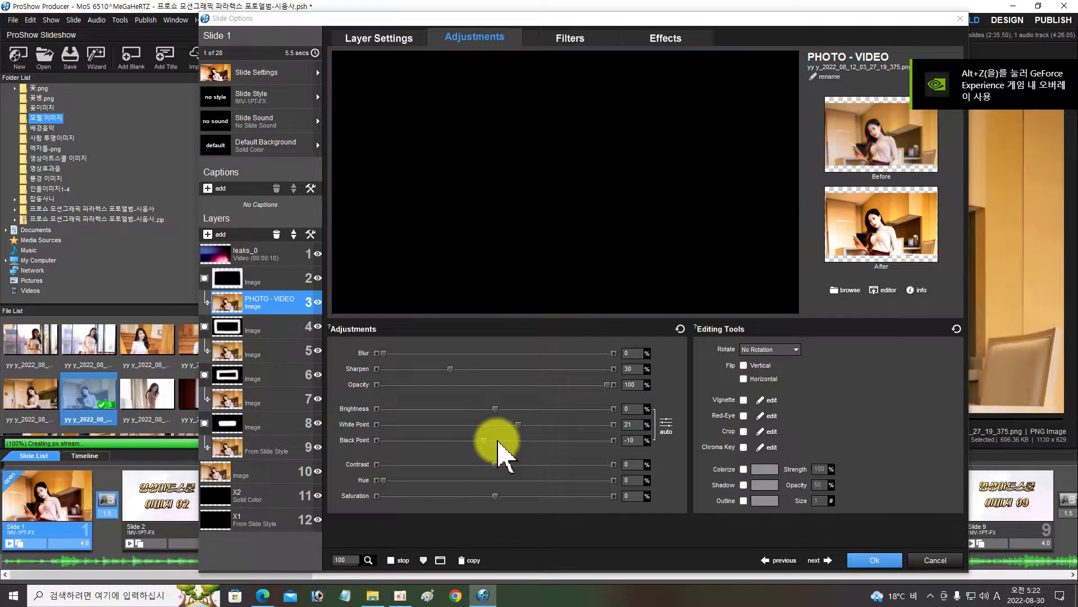
{"action": "left_click", "coordinate": [392, 560]}
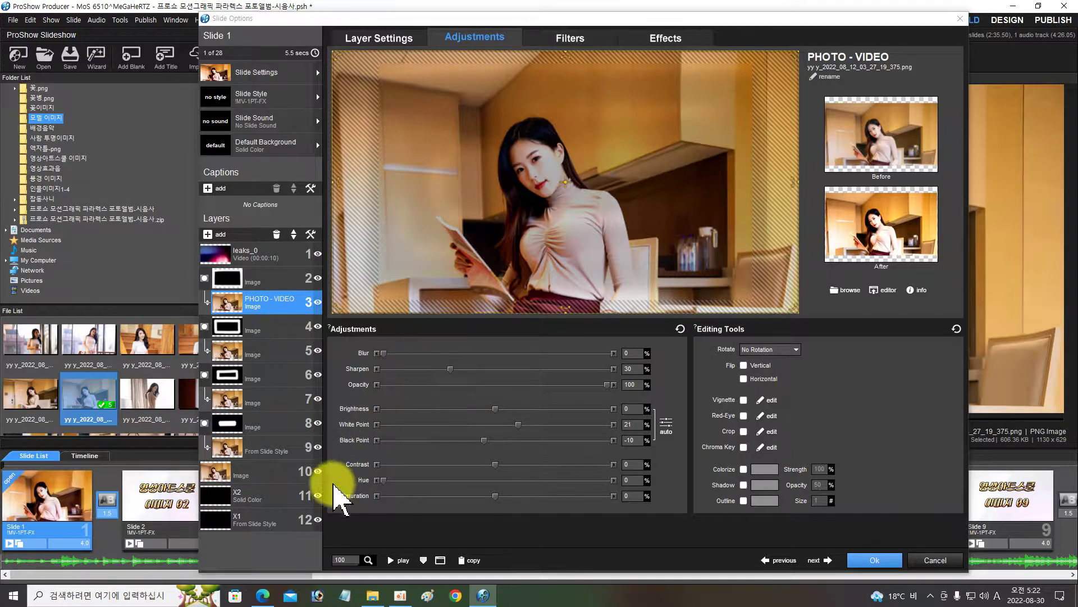
Switch to Microsoft Edge and examine the flower pictures in the cafe post 이쁜 꽃 모음 down to its end.
{"action": "mouse_move", "coordinate": [267, 590]}
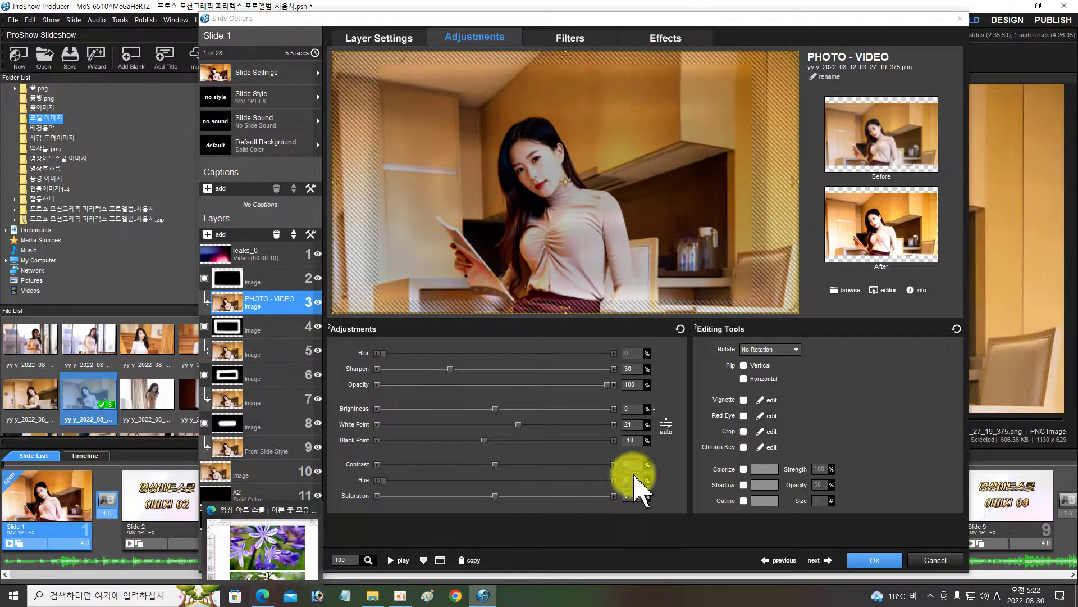
{"action": "left_click", "coordinate": [271, 592]}
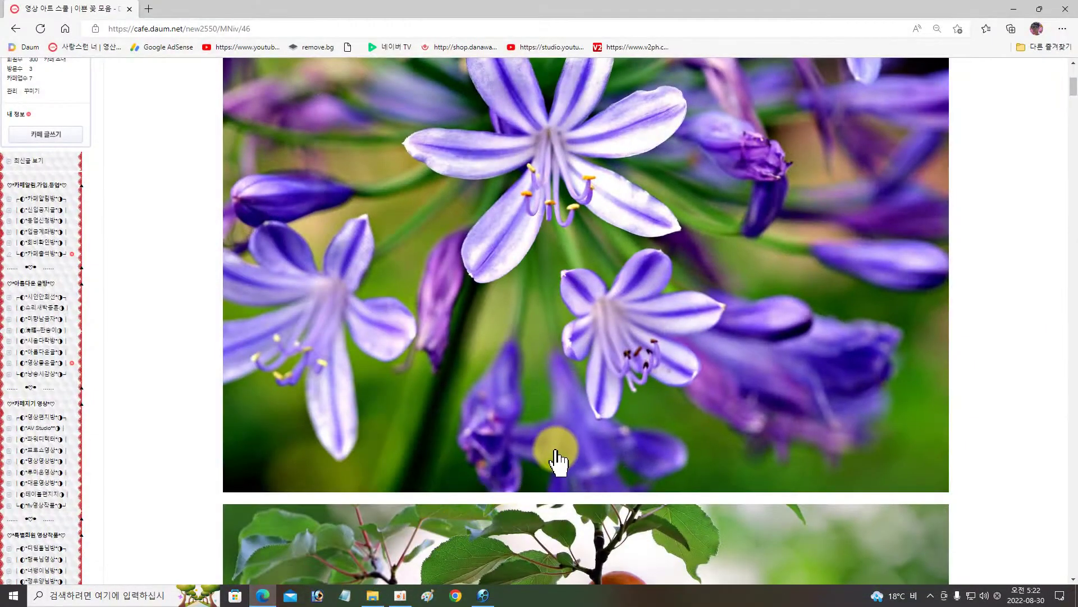
{"action": "scroll", "coordinate": [550, 449], "scroll_direction": "up", "scroll_amount": 3}
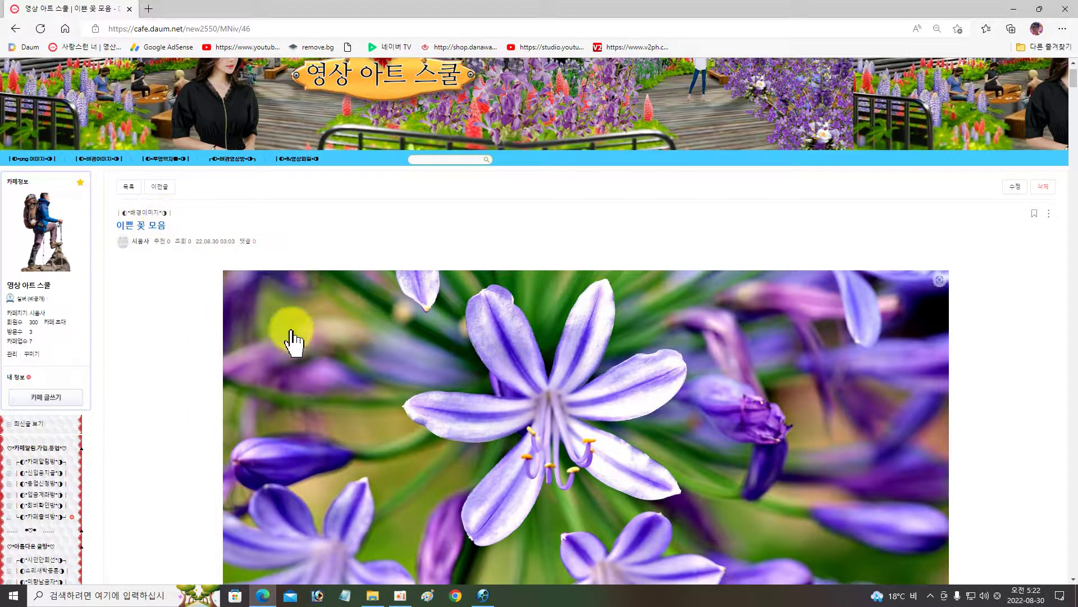
{"action": "scroll", "coordinate": [365, 365], "scroll_direction": "down", "scroll_amount": 20}
{"action": "scroll", "coordinate": [460, 412], "scroll_direction": "down", "scroll_amount": 20}
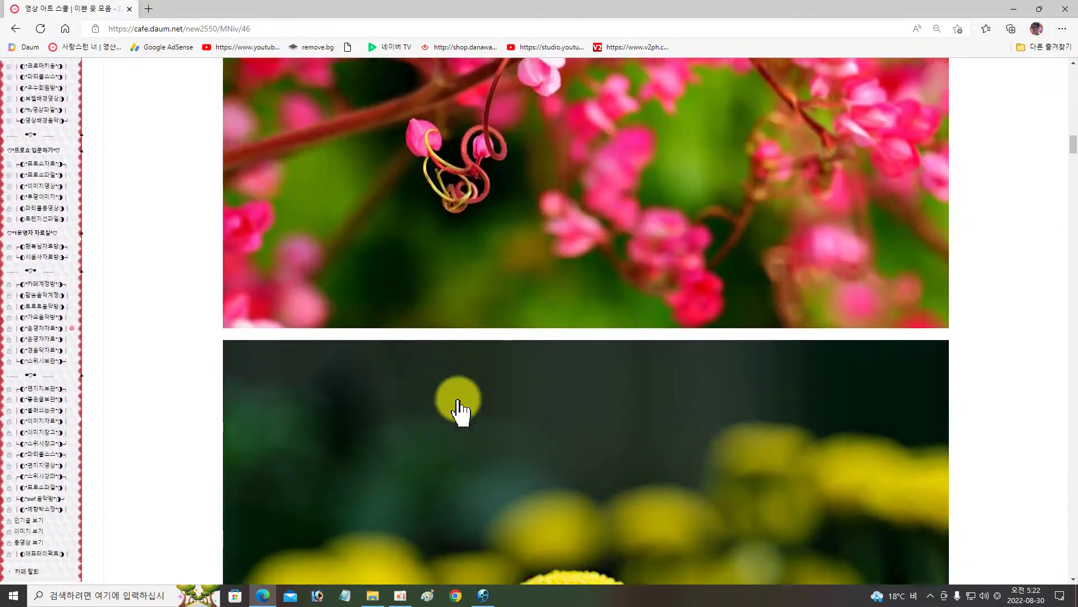
{"action": "scroll", "coordinate": [460, 412], "scroll_direction": "down", "scroll_amount": 20}
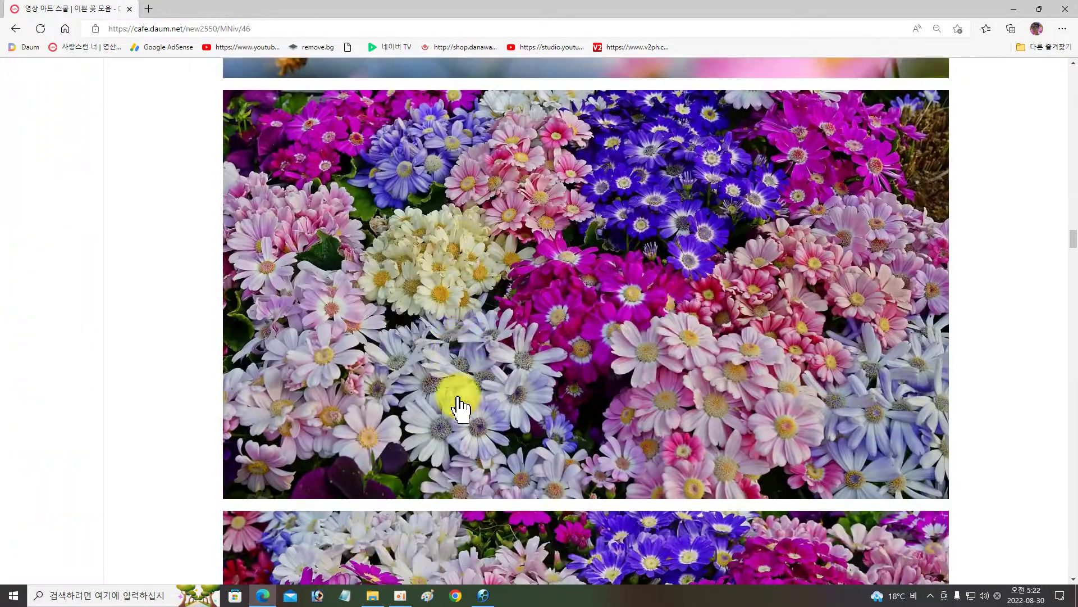
{"action": "scroll", "coordinate": [459, 408], "scroll_direction": "down", "scroll_amount": 20}
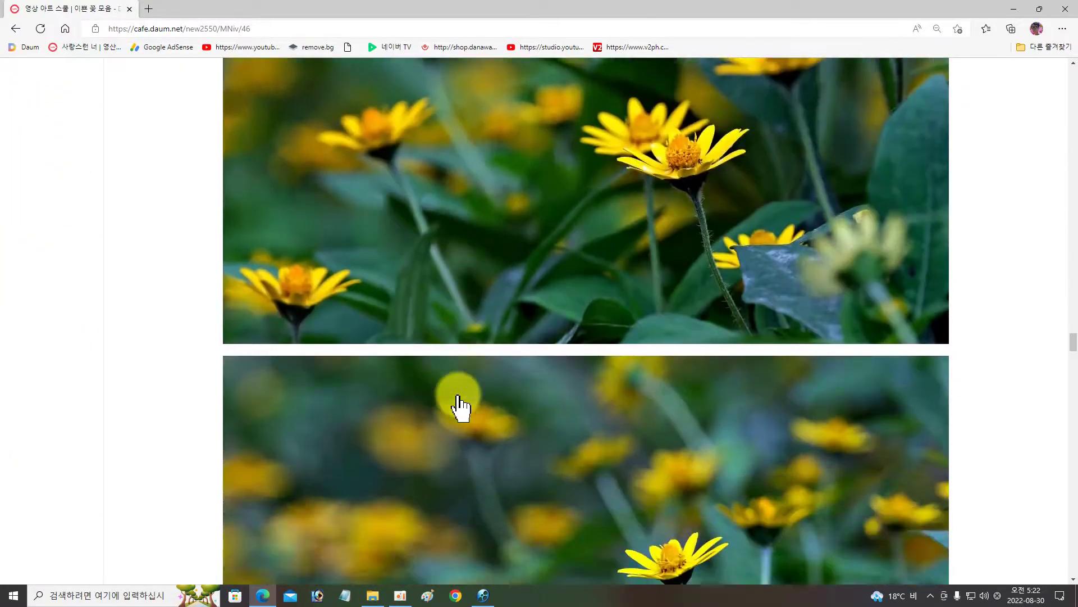
{"action": "scroll", "coordinate": [459, 407], "scroll_direction": "down", "scroll_amount": 20}
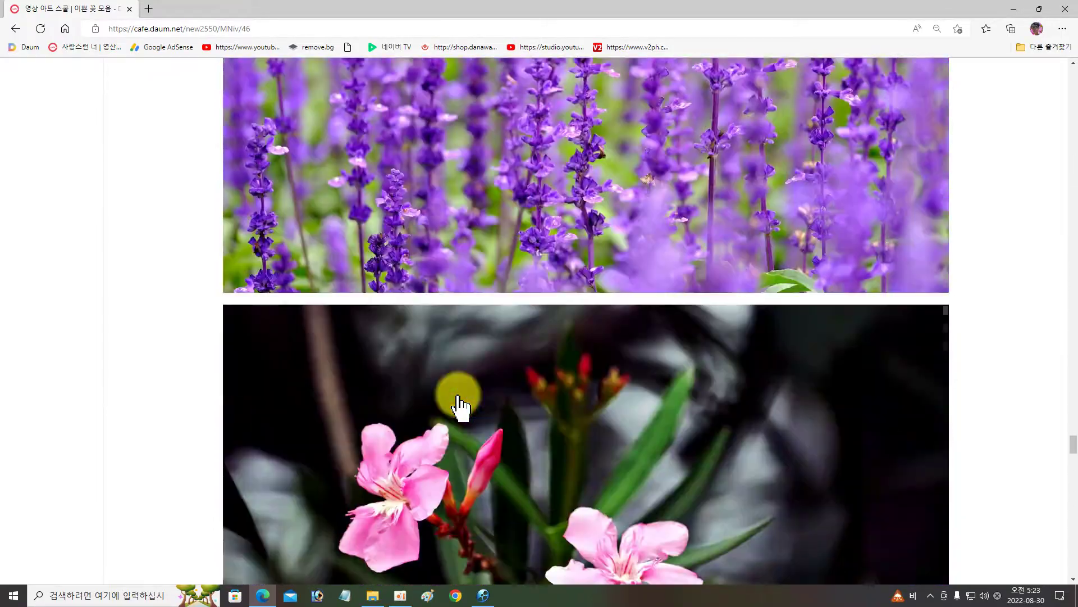
{"action": "scroll", "coordinate": [460, 407], "scroll_direction": "down", "scroll_amount": 20}
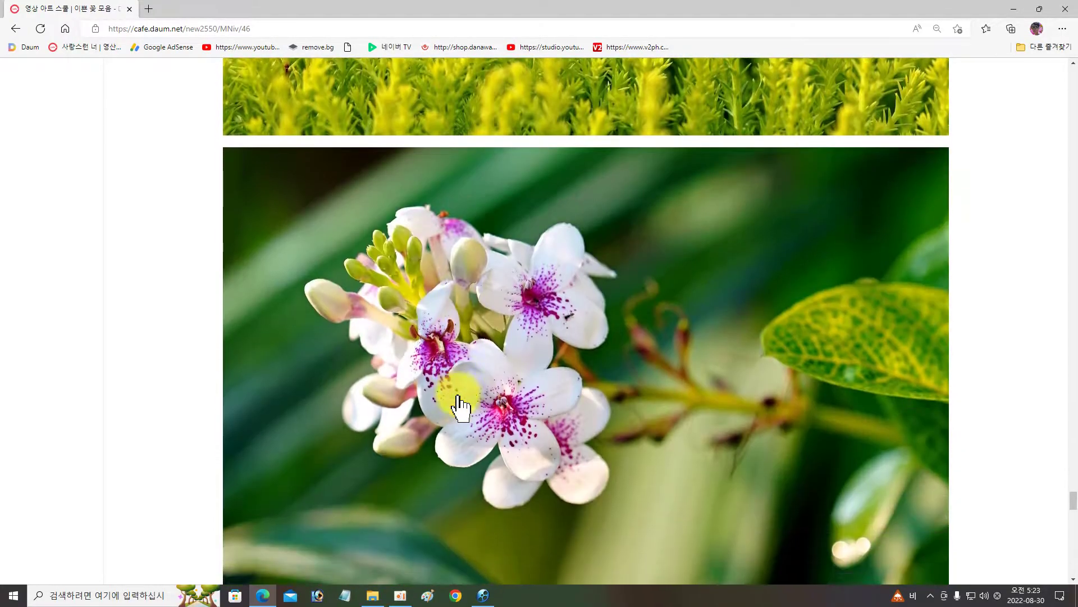
{"action": "scroll", "coordinate": [460, 407], "scroll_direction": "up", "scroll_amount": 3}
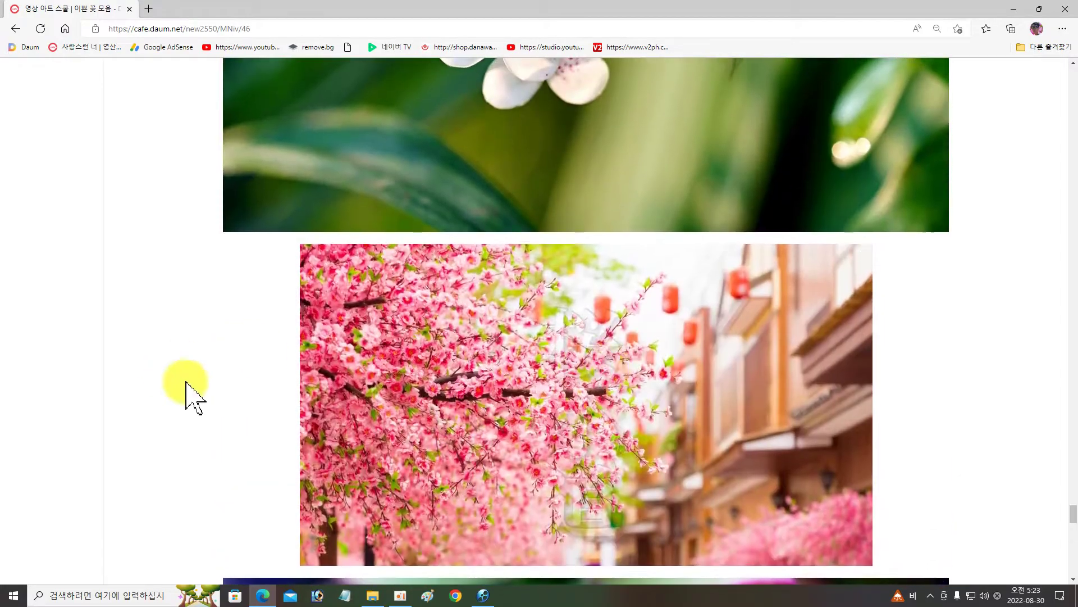
{"action": "scroll", "coordinate": [542, 391], "scroll_direction": "down", "scroll_amount": 20}
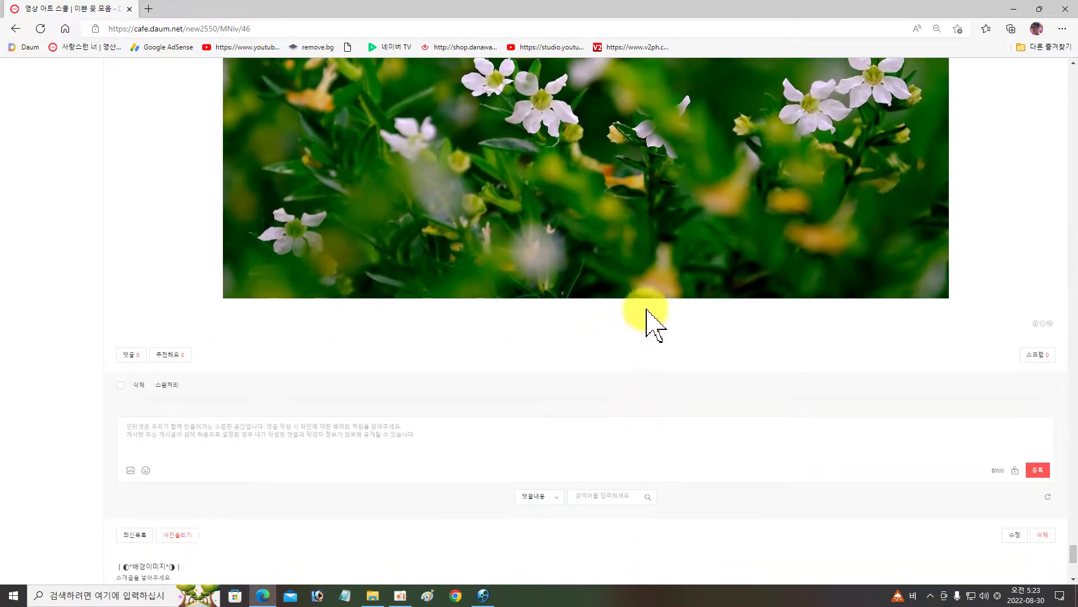
{"action": "scroll", "coordinate": [646, 325], "scroll_direction": "up", "scroll_amount": 2}
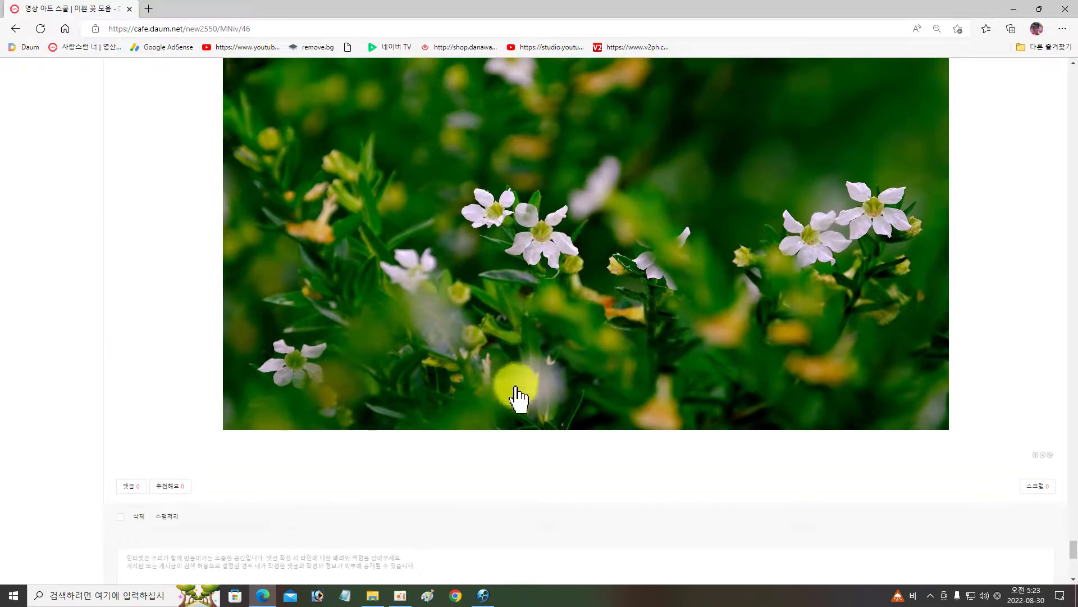
Switch to ProShow Producer, list the pictures of the 꽃이미지 folder and make room for an enlarged file list beside the slide options.
{"action": "left_click", "coordinate": [487, 592]}
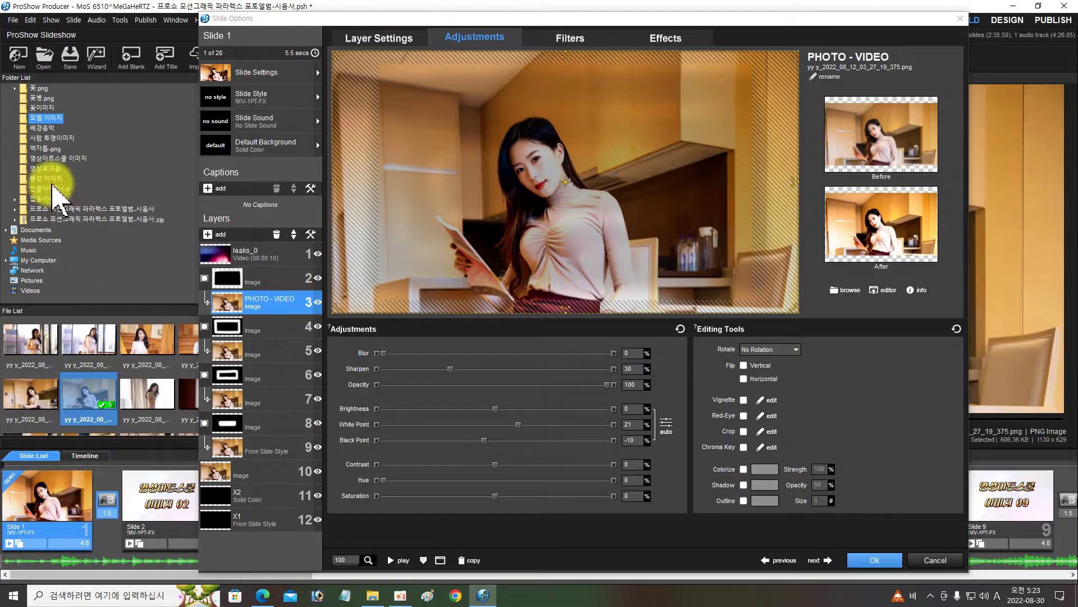
{"action": "left_click", "coordinate": [51, 178]}
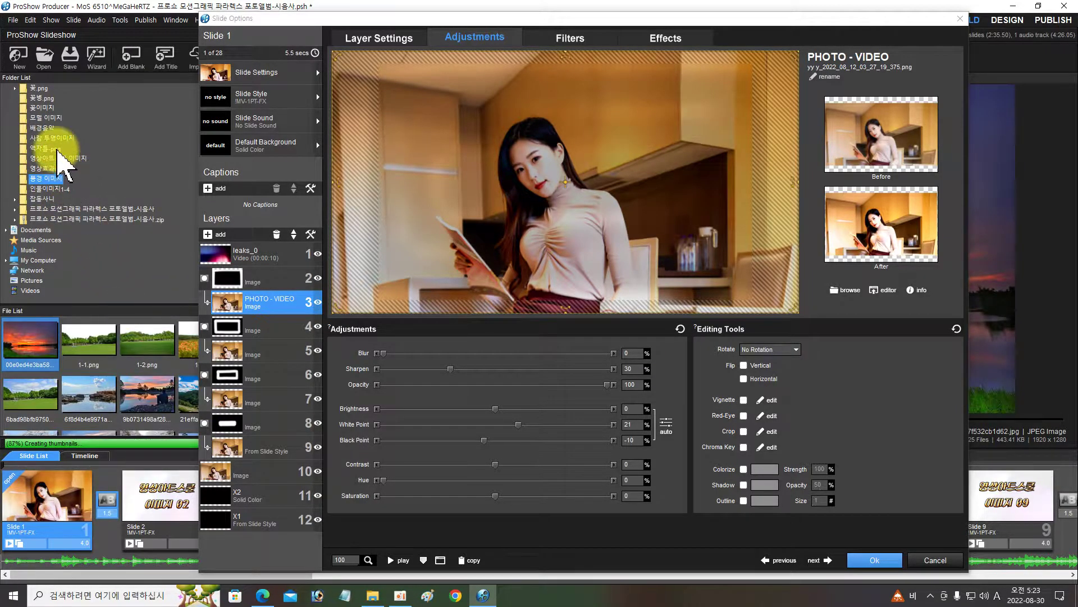
{"action": "left_click", "coordinate": [45, 107]}
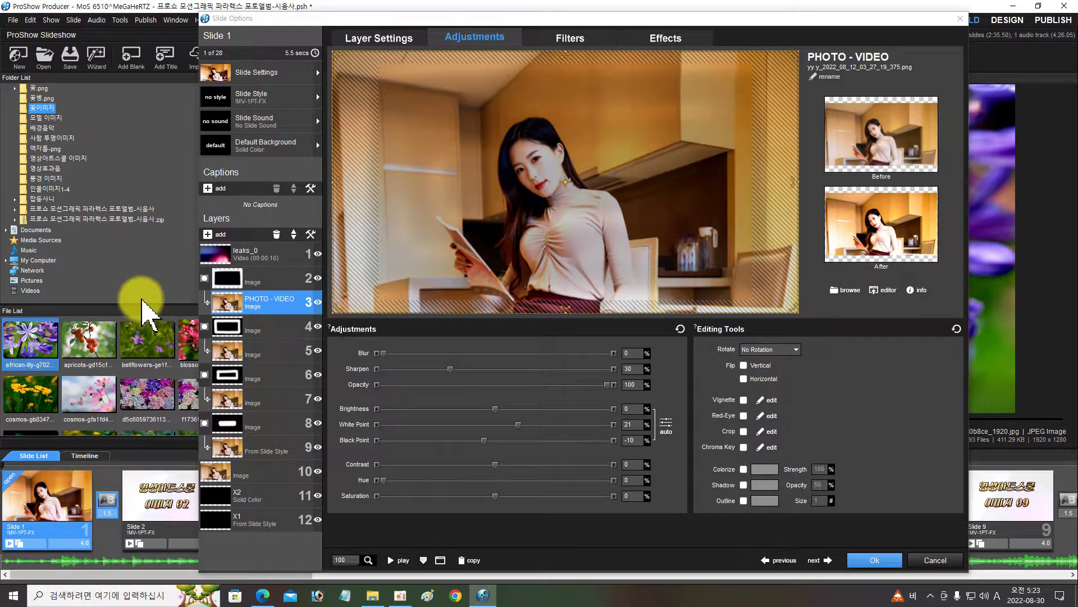
{"action": "left_click_drag", "start_coordinate": [139, 303], "coordinate": [119, 93]}
{"action": "left_click", "coordinate": [238, 22]}
{"action": "left_click_drag", "start_coordinate": [240, 22], "coordinate": [460, 6]}
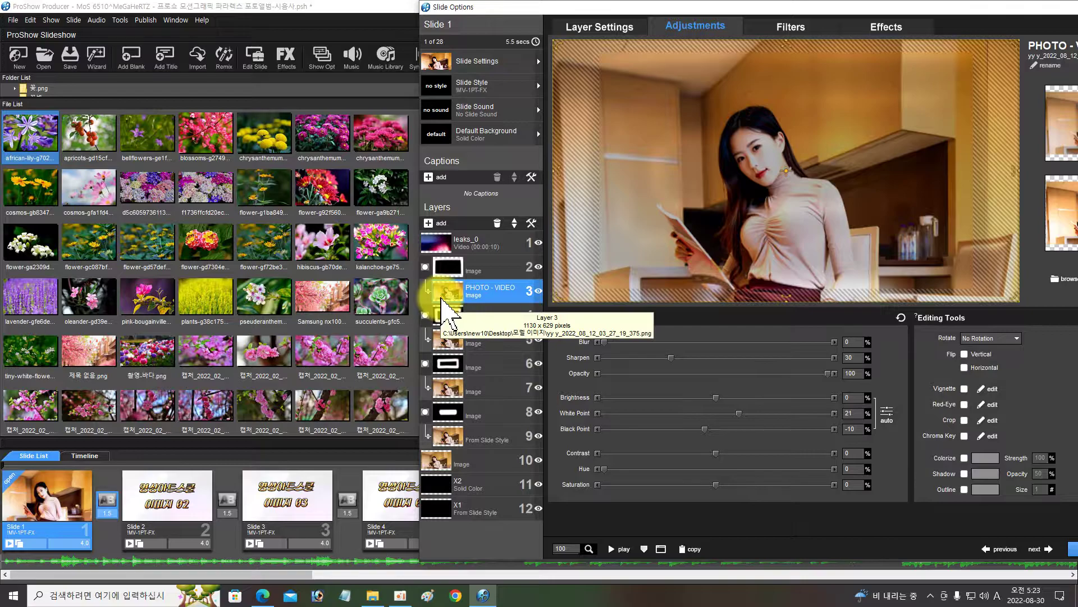
Replace the PHOTO - VIDEO image of slide 1 with african-lily-g702d0b8ce_1920.jpg and preview the slide's animation.
{"action": "left_click_drag", "start_coordinate": [19, 144], "coordinate": [482, 284]}
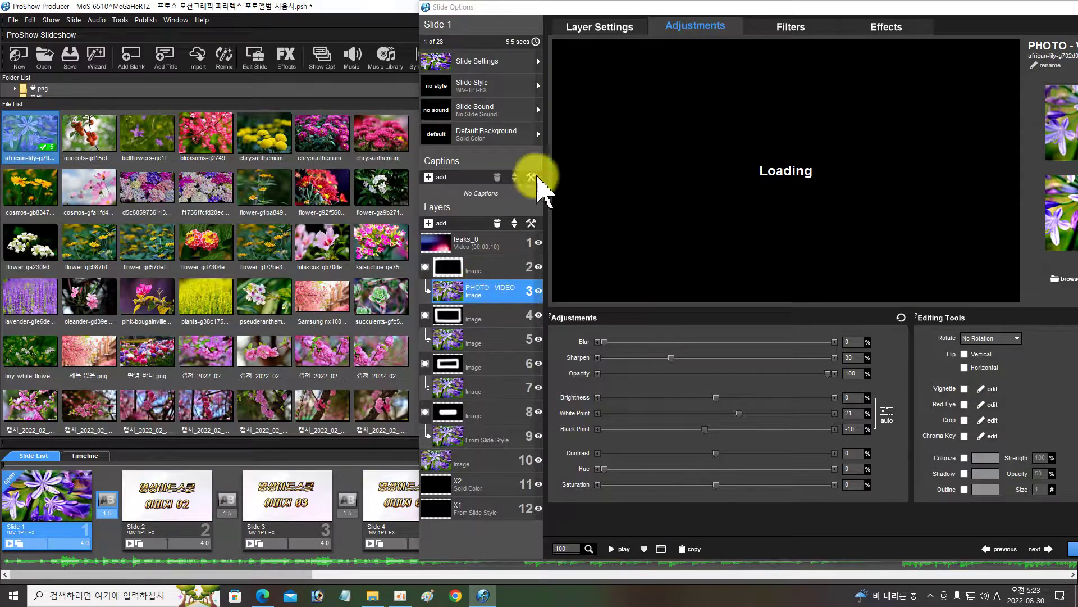
{"action": "mouse_move", "coordinate": [527, 9]}
{"action": "left_mouse_down"}
{"action": "mouse_move", "coordinate": [401, 2]}
{"action": "mouse_move", "coordinate": [399, 12]}
{"action": "left_mouse_up"}
{"action": "left_click", "coordinate": [485, 548]}
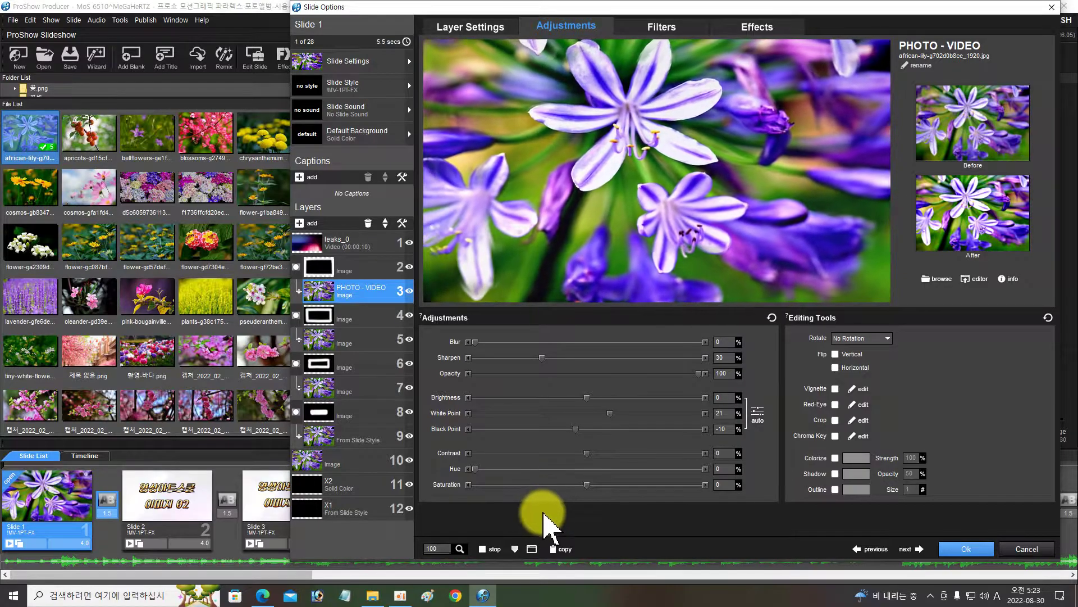
{"action": "left_click", "coordinate": [483, 549]}
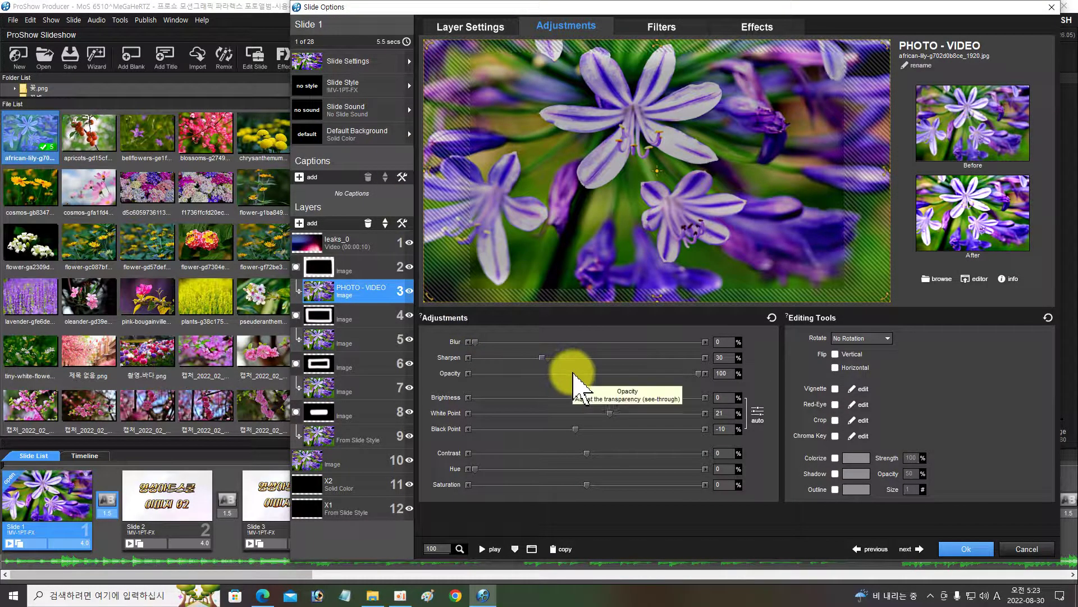
Replace the PHOTO - VIDEO image of slide 2 with apricots-gd15cff7c7_1920.jpg and accept the slide options.
{"action": "left_click", "coordinate": [917, 549]}
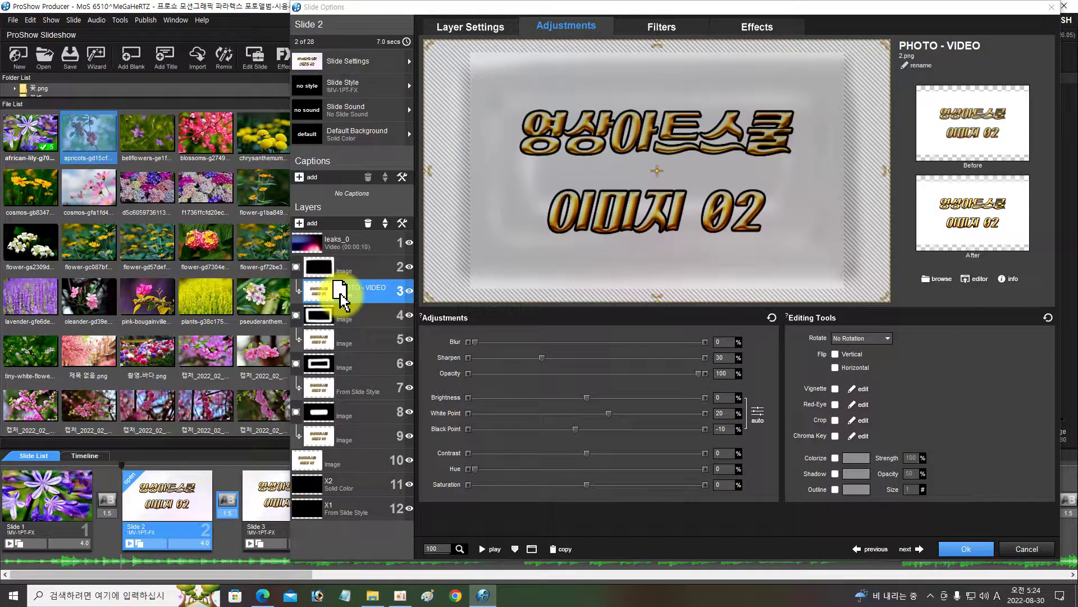
{"action": "left_click_drag", "start_coordinate": [341, 292], "coordinate": [339, 290]}
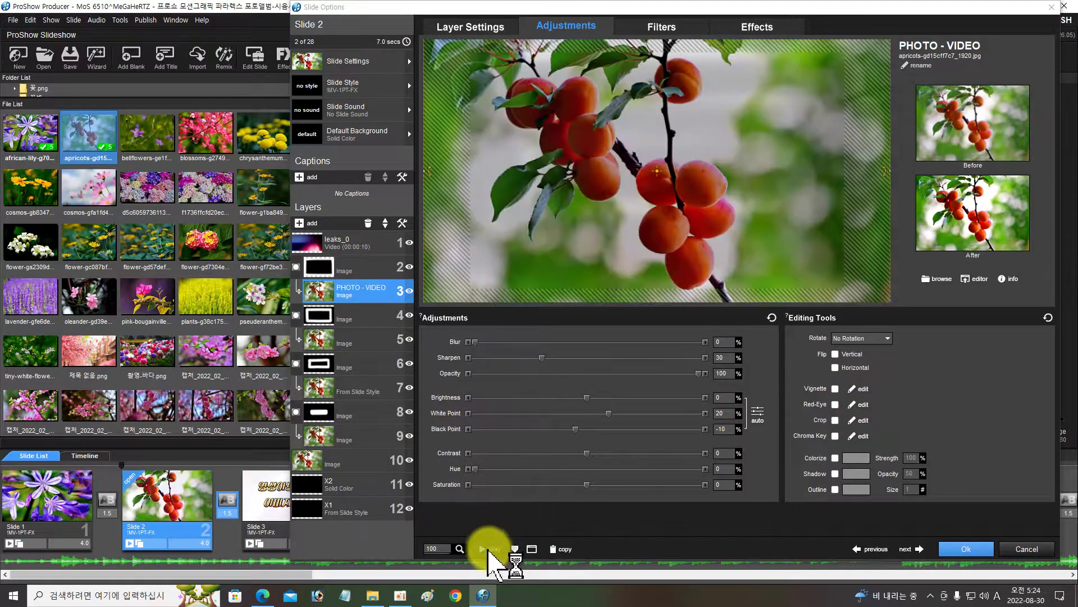
{"action": "left_click", "coordinate": [962, 550]}
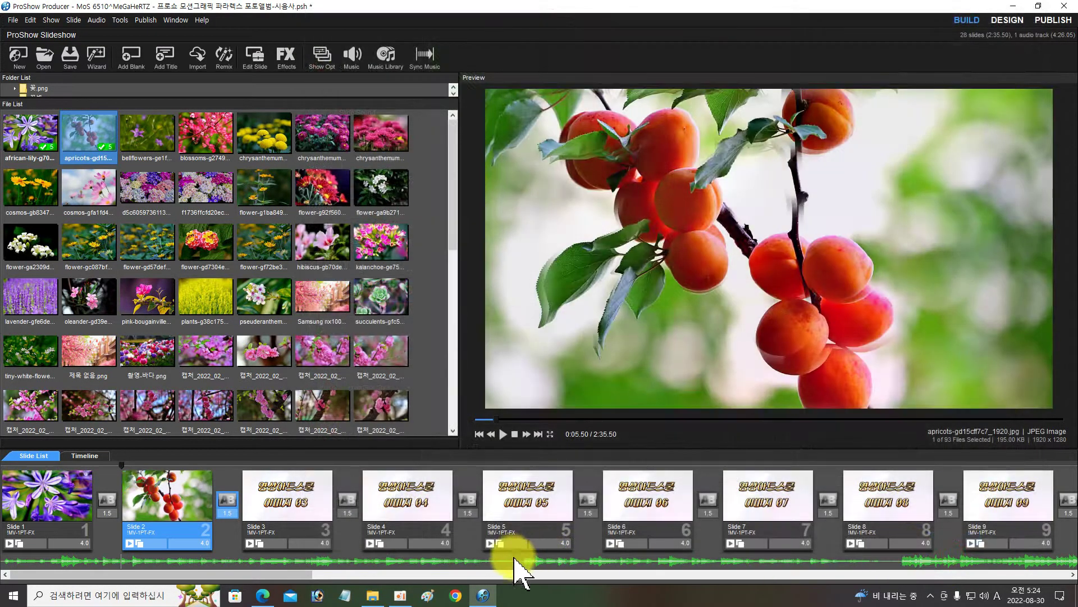
Remove the living-waters-brock-hewitt MP3 track from the show's soundtrack.
{"action": "double_click", "coordinate": [514, 560]}
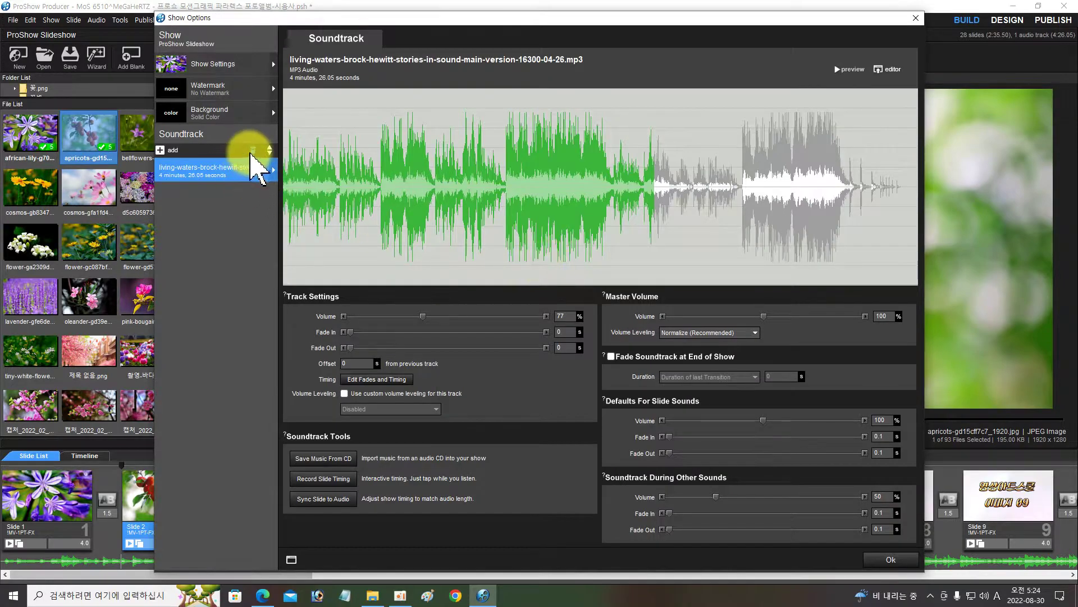
{"action": "left_click", "coordinate": [253, 150]}
{"action": "left_click", "coordinate": [870, 559]}
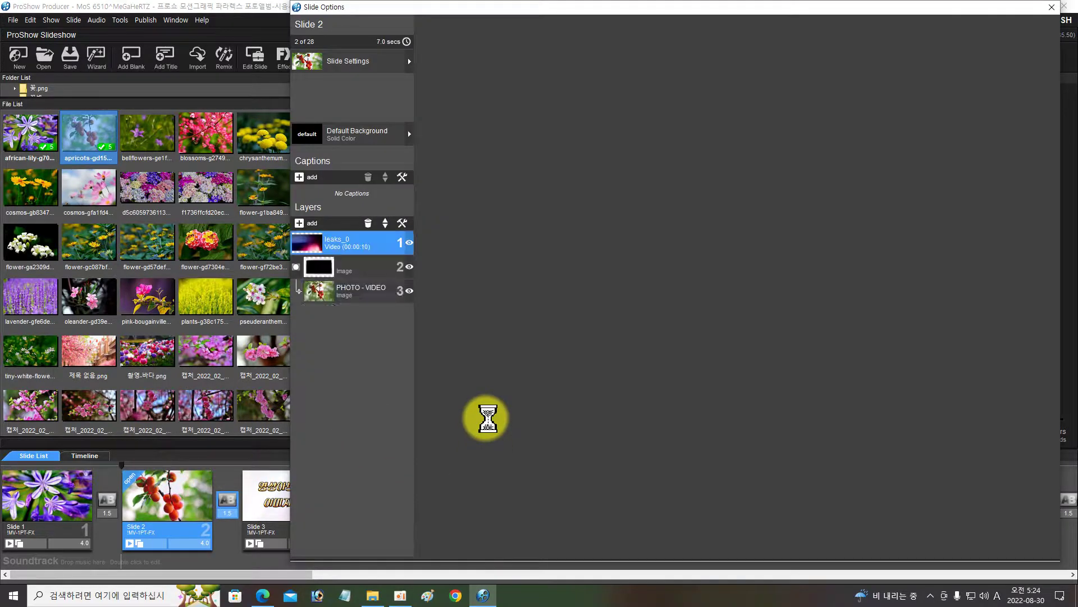
Set the white point of the PHOTO - VIDEO layer 3 on slide 2 to 30%.
{"action": "left_click", "coordinate": [360, 303]}
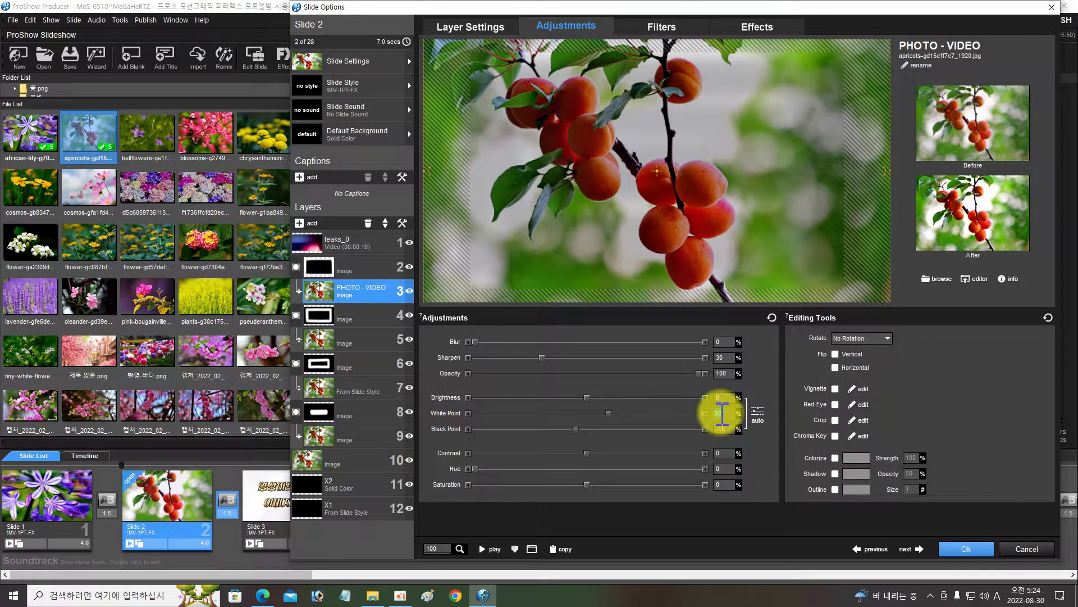
{"action": "type", "text": "30"}
{"action": "key", "text": "Return"}
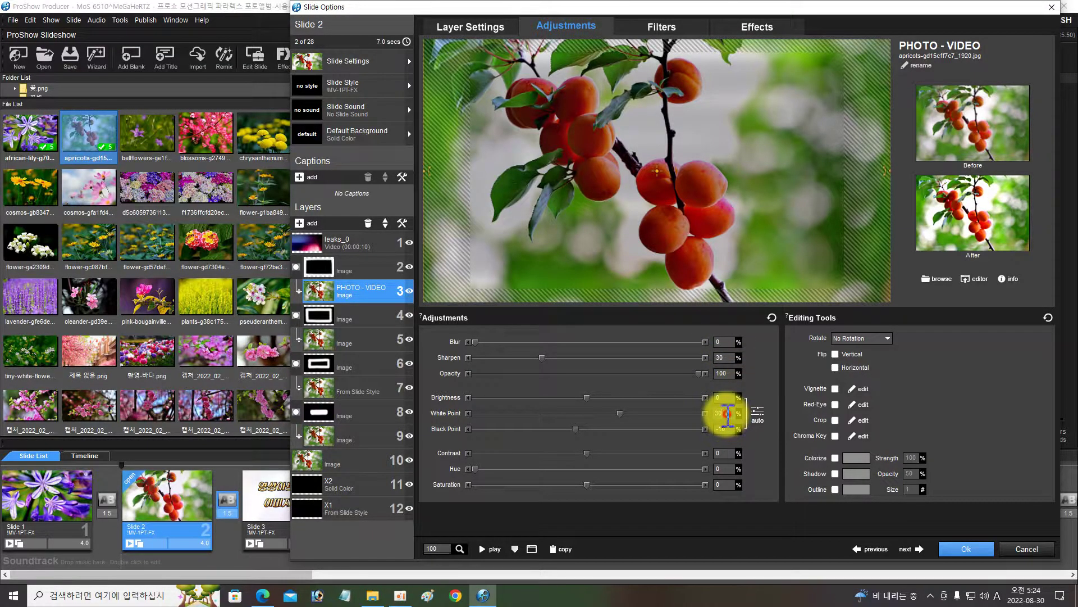
{"action": "right_click", "coordinate": [715, 416]}
{"action": "left_click", "coordinate": [741, 451]}
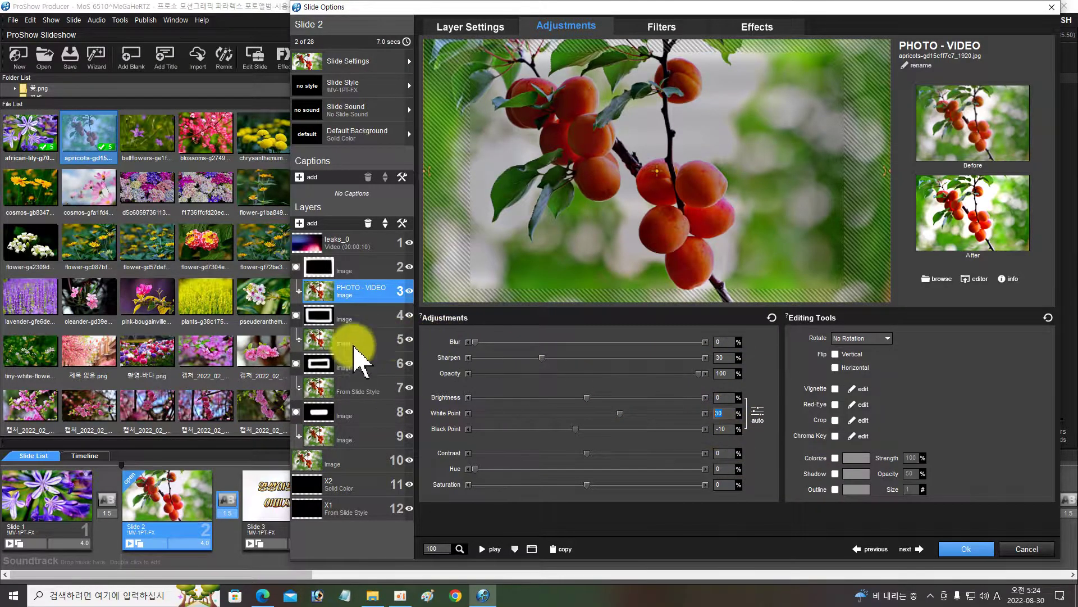
Set the white point of image layers 5, 7, 9 and 10 on slide 2 to 30%.
{"action": "left_click", "coordinate": [322, 338]}
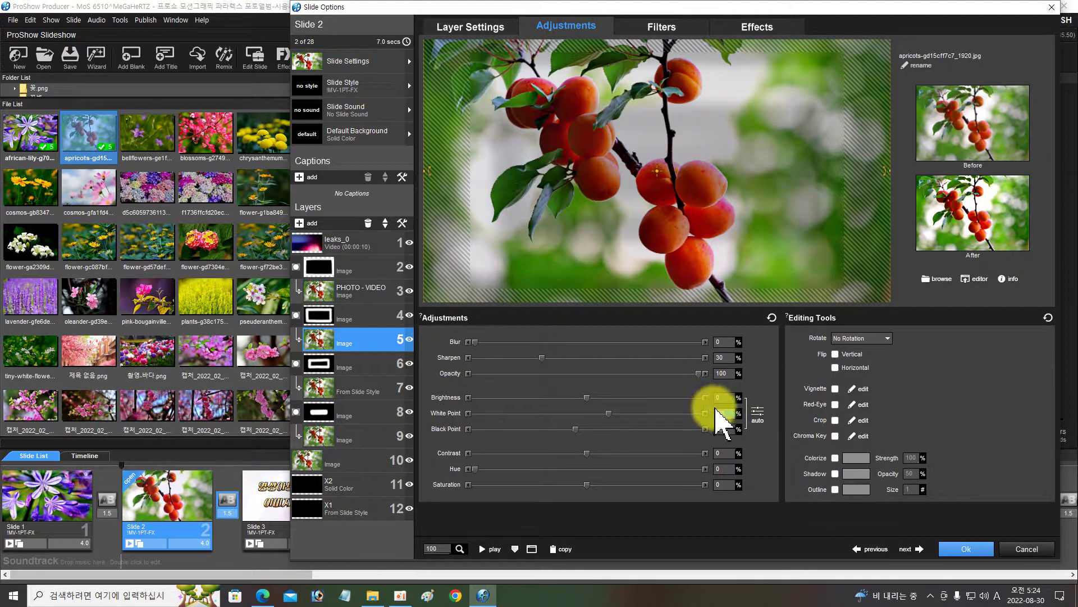
{"action": "type", "text": "30"}
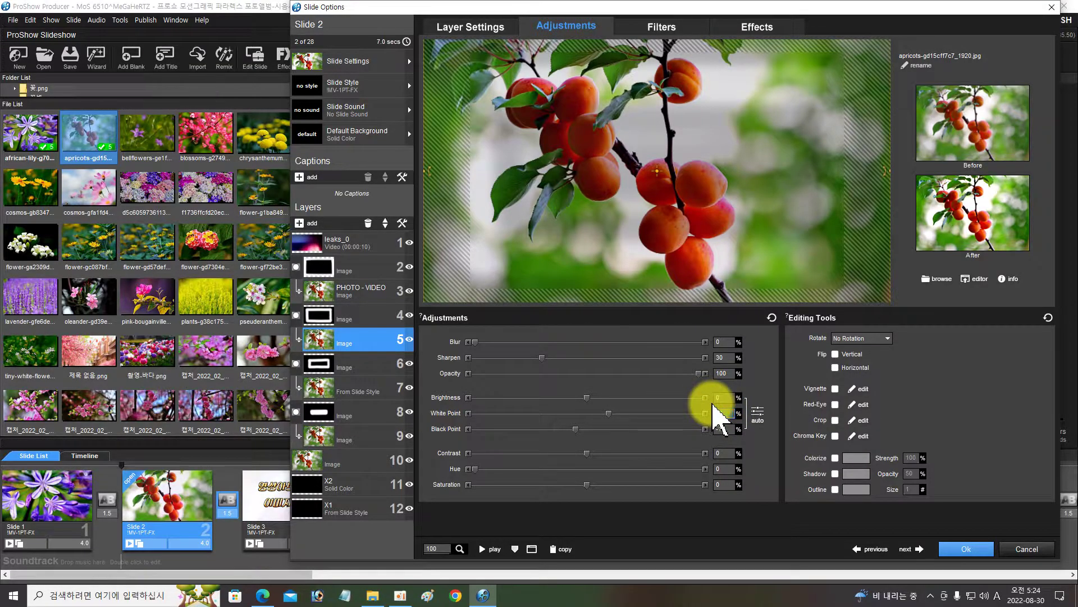
{"action": "left_click", "coordinate": [329, 394]}
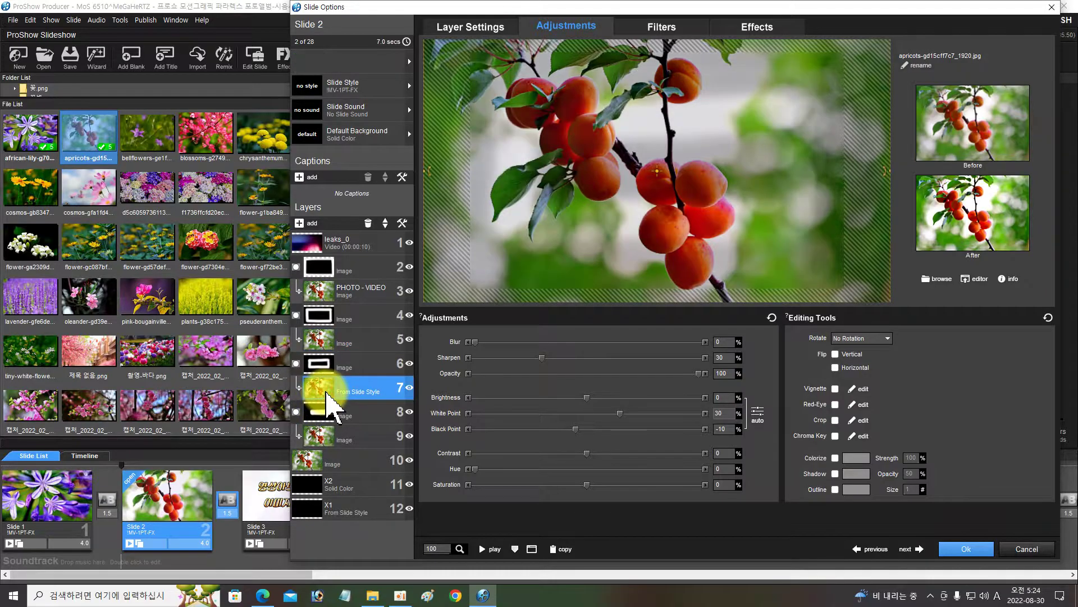
{"action": "left_click", "coordinate": [332, 433]}
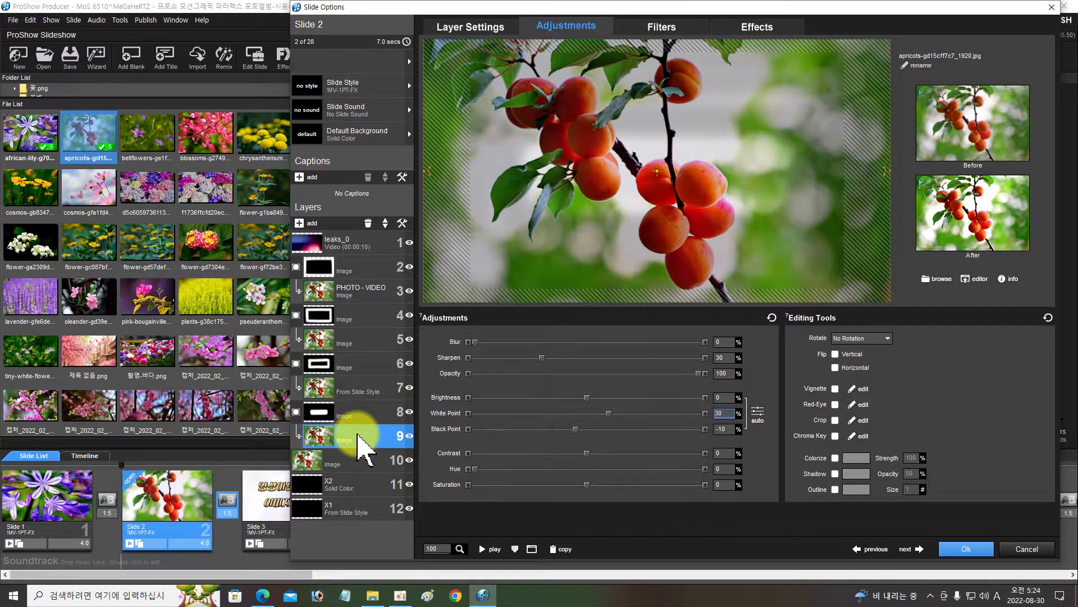
{"action": "left_click", "coordinate": [355, 455]}
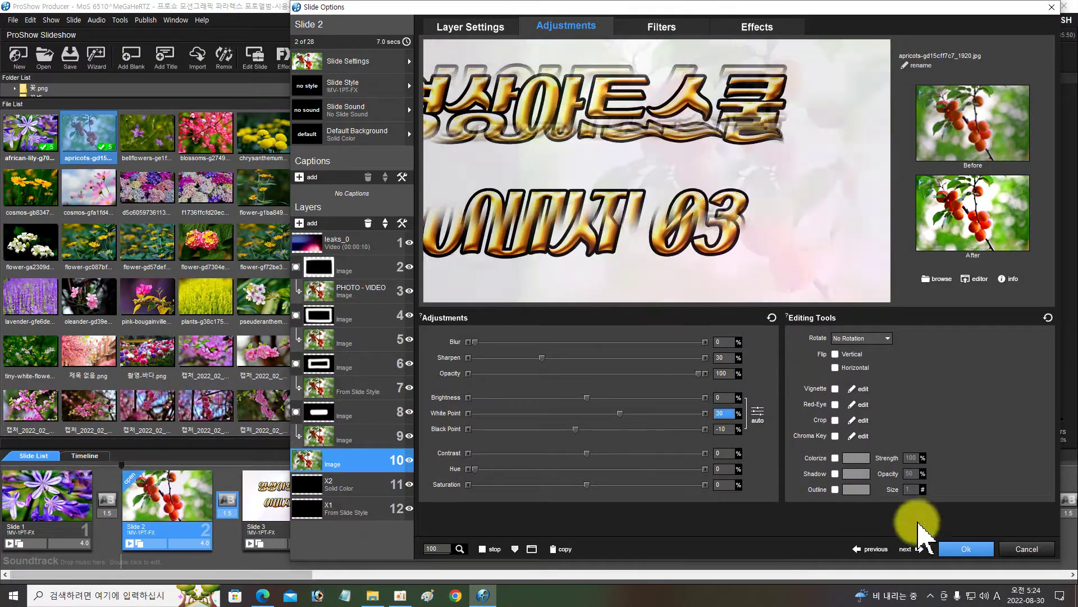
Replace the PHOTO - VIDEO image of slide 3 with bellflowers-ge1f36e6cf_1920.jpg and preview the slide.
{"action": "left_click", "coordinate": [913, 548]}
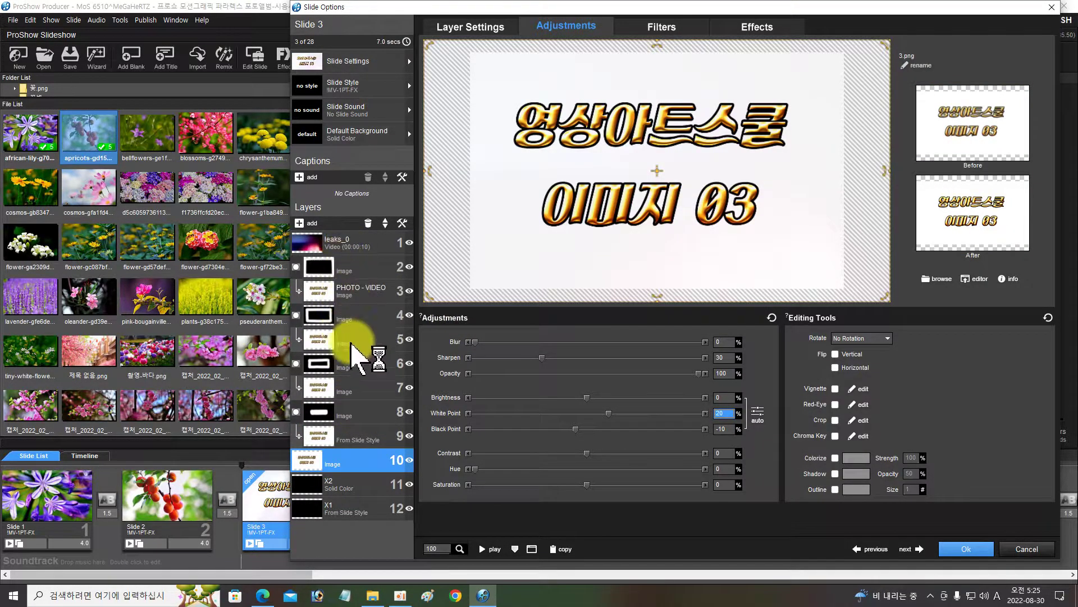
{"action": "left_click_drag", "start_coordinate": [169, 143], "coordinate": [341, 296]}
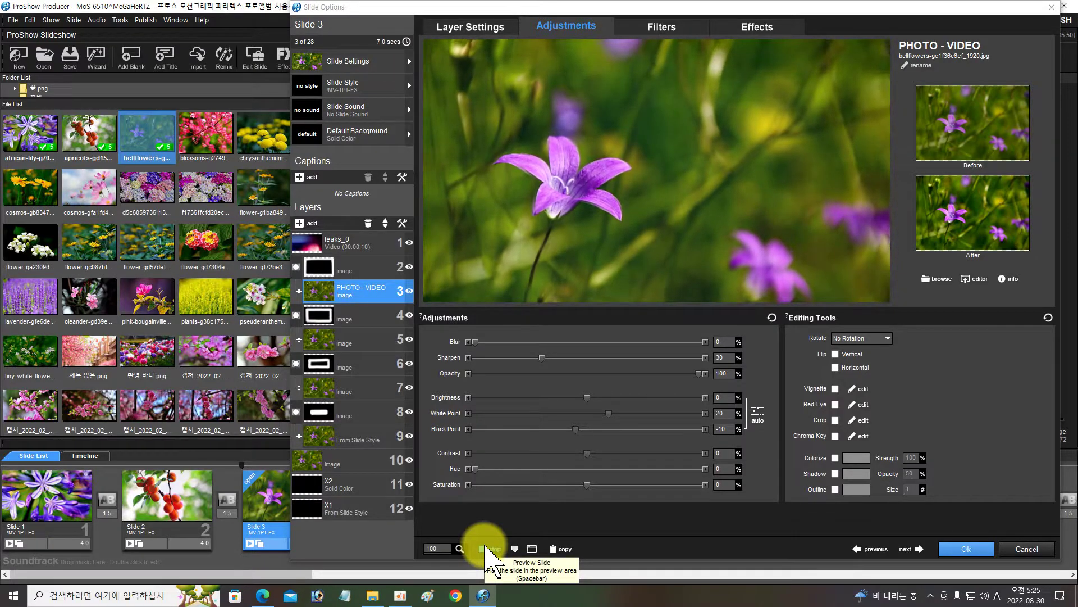
{"action": "left_click", "coordinate": [486, 548]}
Lower the opacity of the leaks_0 video layer on slide 3 to 5%.
{"action": "left_click", "coordinate": [354, 239]}
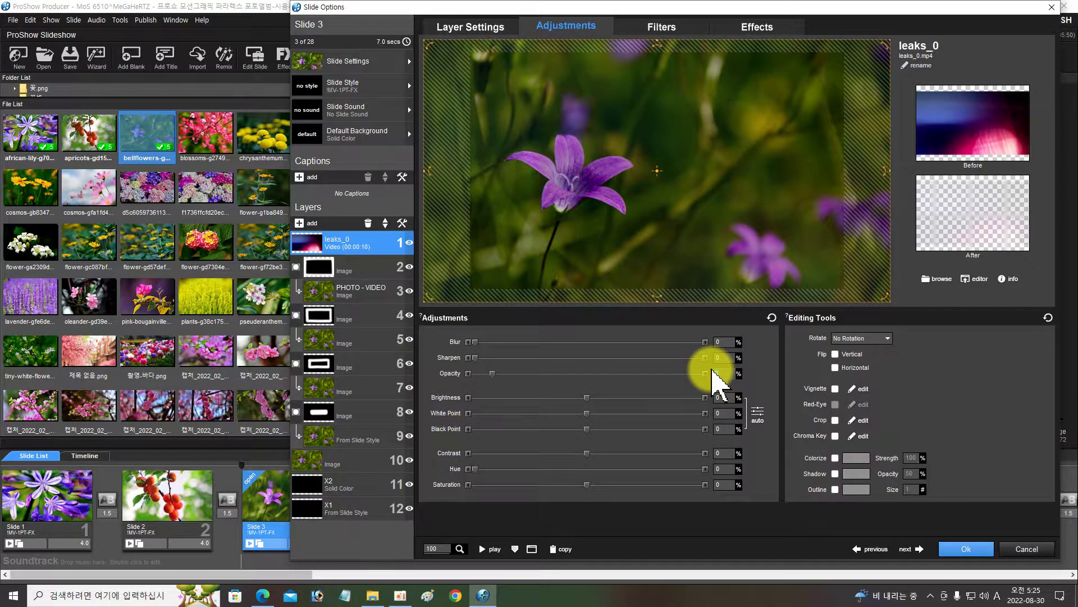
{"action": "scroll", "coordinate": [729, 372], "scroll_direction": "down", "scroll_amount": 4}
{"action": "scroll", "coordinate": [725, 372], "scroll_direction": "down", "scroll_amount": 1}
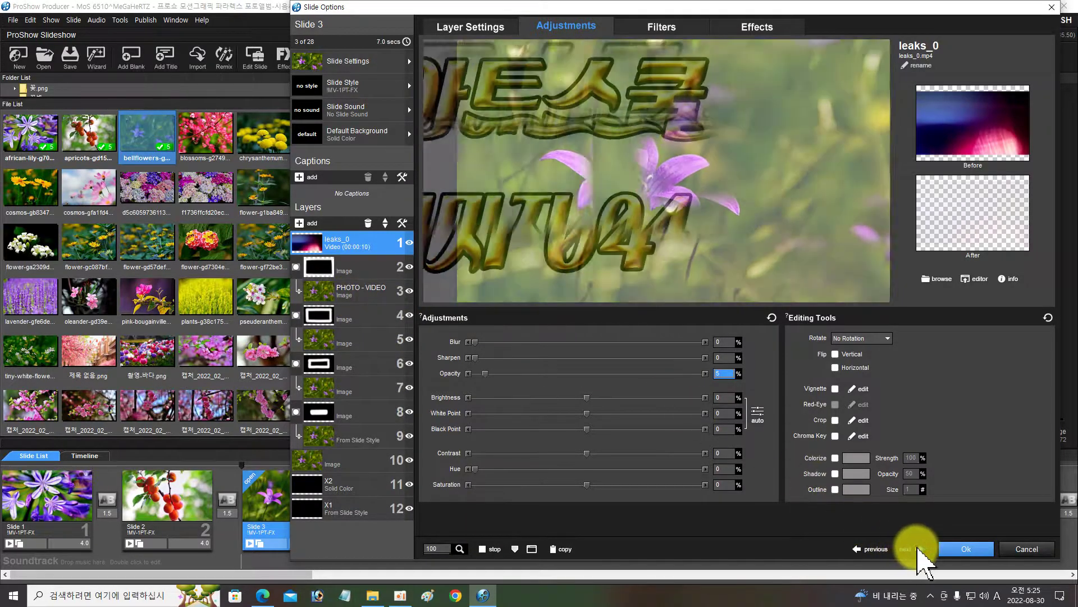
Replace the PHOTO - VIDEO image of slide 4 with blossoms-g274987246_1920.jpg and examine how it fills the frame.
{"action": "key", "text": "Page_Down"}
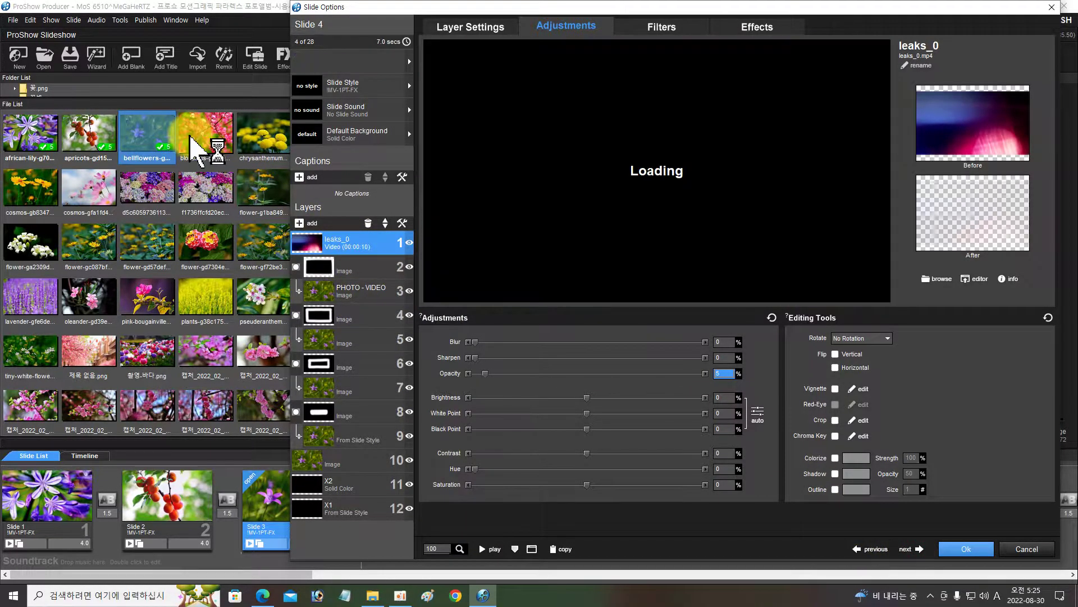
{"action": "left_click", "coordinate": [343, 289]}
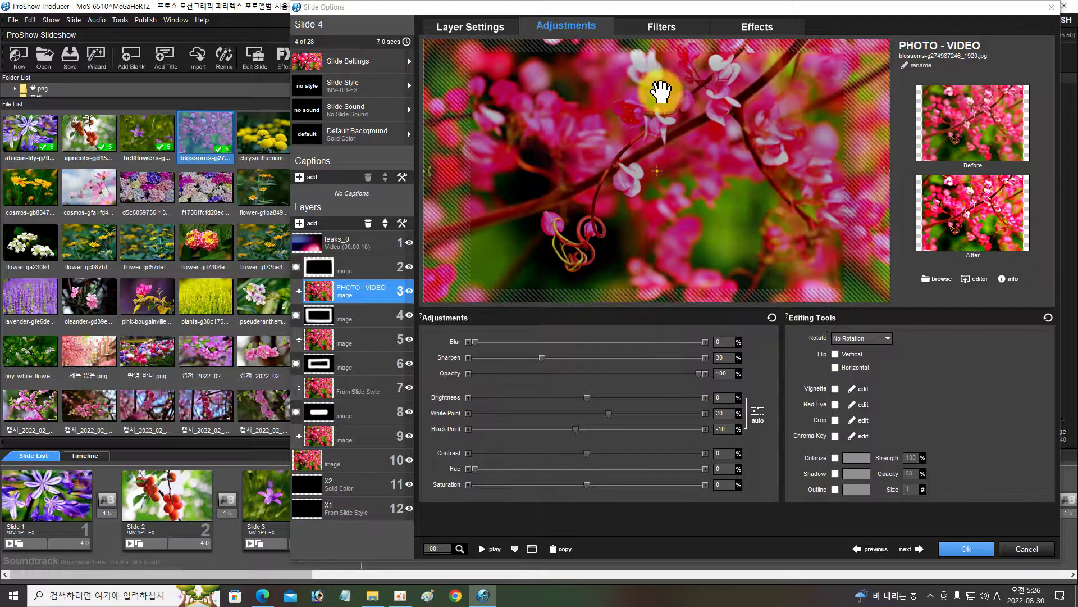
{"action": "scroll", "coordinate": [458, 553], "scroll_direction": "down", "scroll_amount": 5}
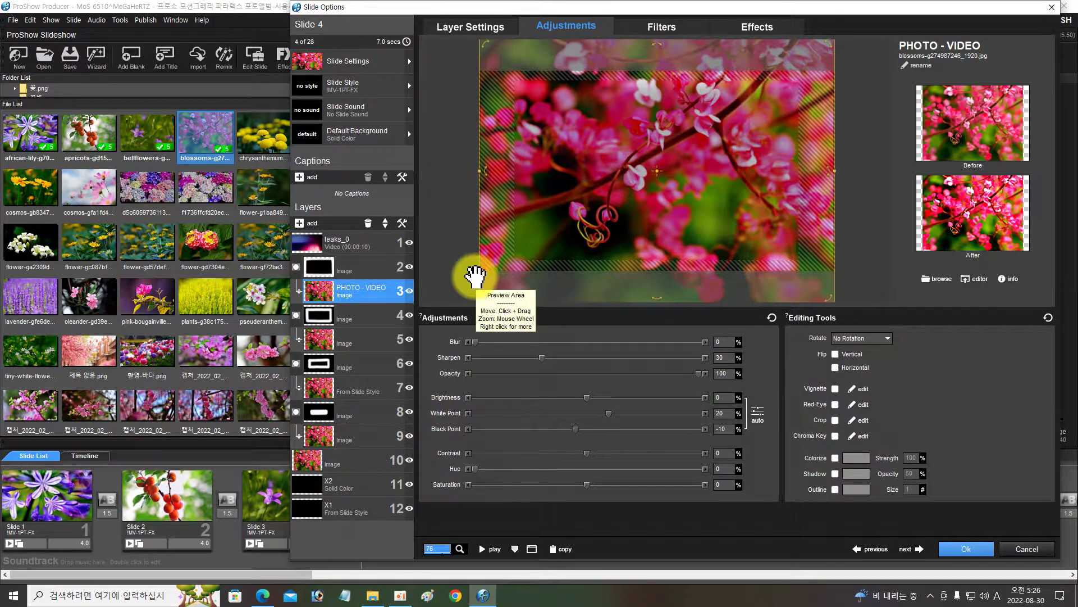
Replace the PHOTO - VIDEO image of slide 5 with chrysanthemum-g00a6ddc4f_1920.jpg.
{"action": "left_click", "coordinate": [909, 551]}
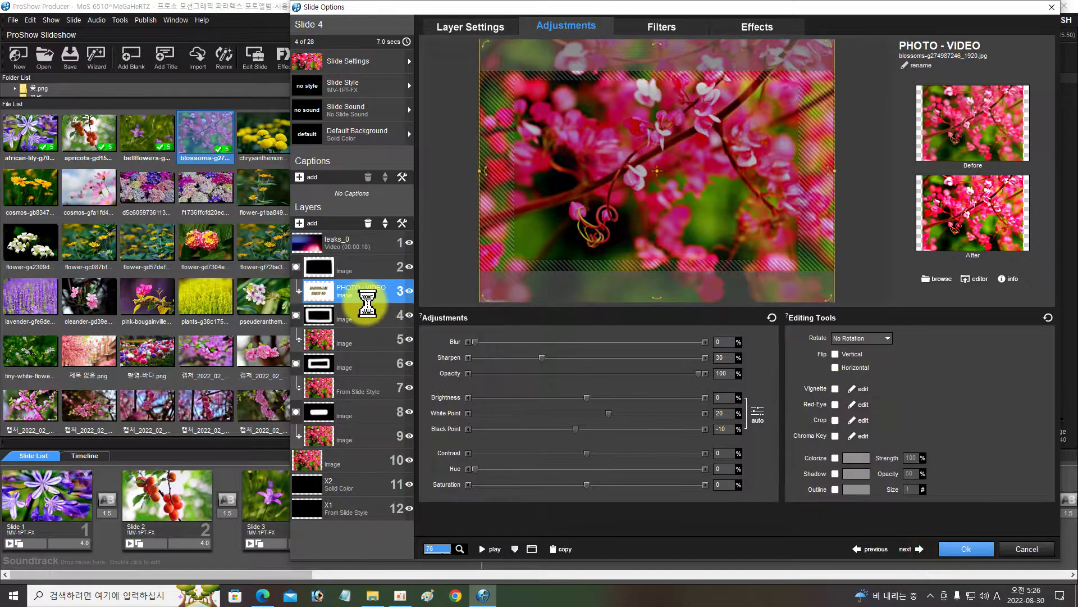
{"action": "left_click", "coordinate": [324, 272]}
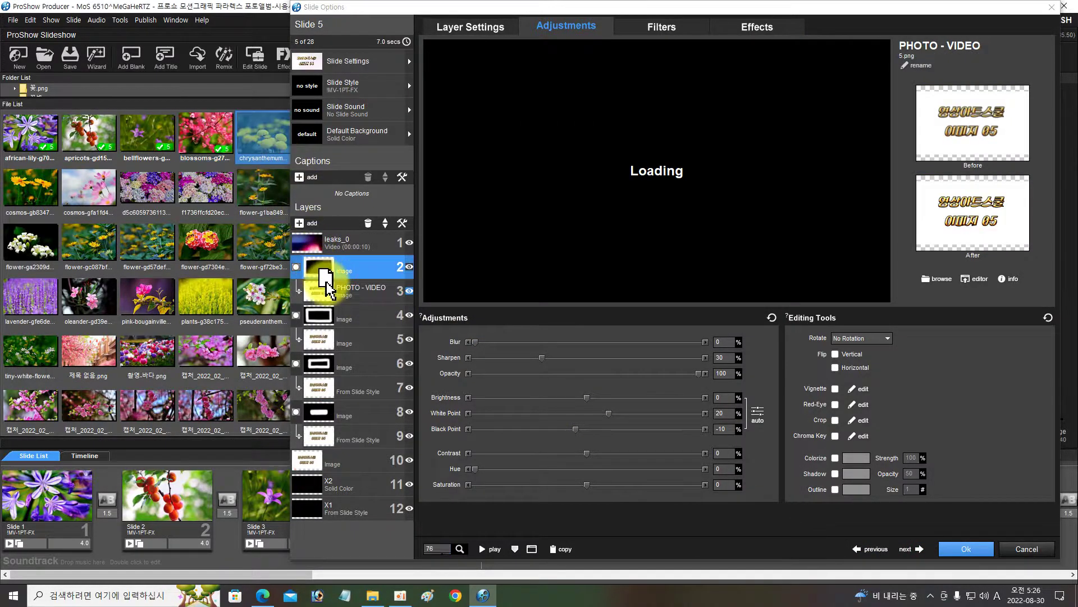
{"action": "left_click", "coordinate": [339, 289]}
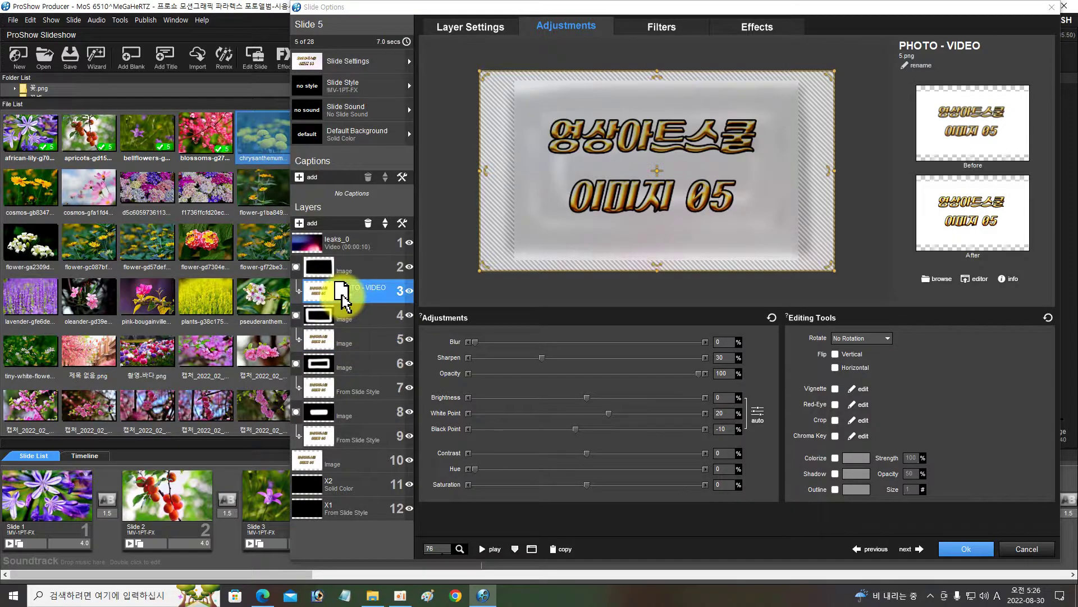
{"action": "left_click_drag", "start_coordinate": [343, 293], "coordinate": [345, 297]}
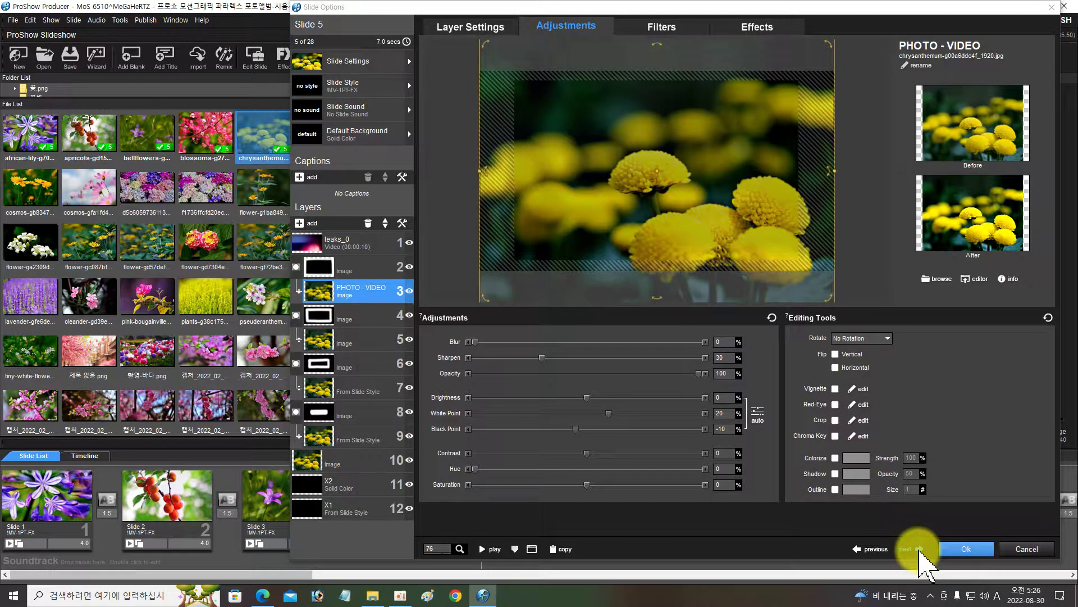
Replace the PHOTO - VIDEO images of slides 6 and 7 with the next two pink chrysanthemum pictures in the file list.
{"action": "left_click", "coordinate": [911, 549]}
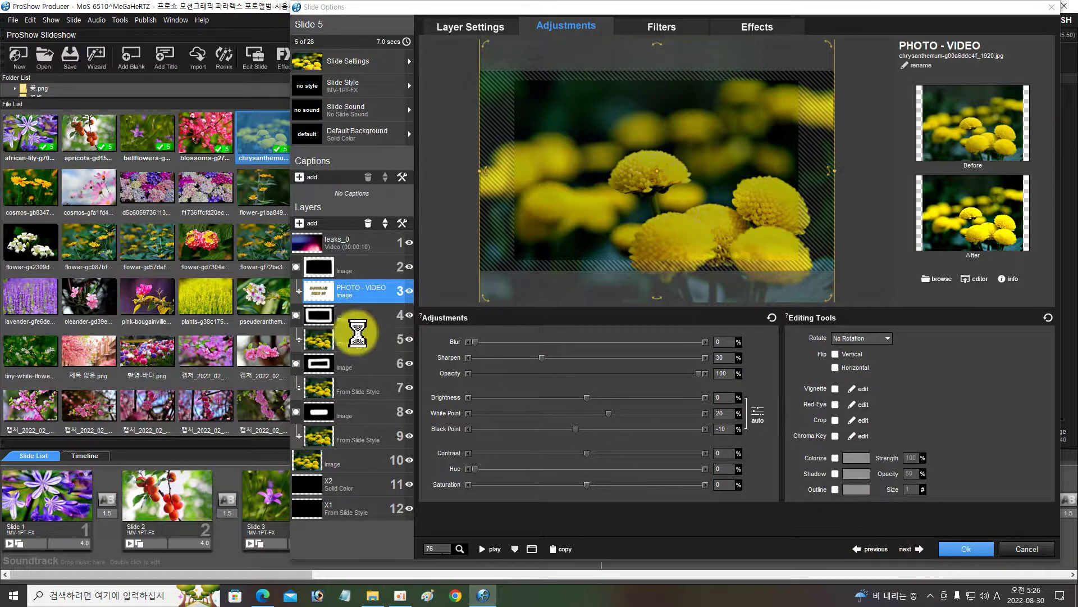
{"action": "left_click_drag", "start_coordinate": [354, 12], "coordinate": [488, 16]}
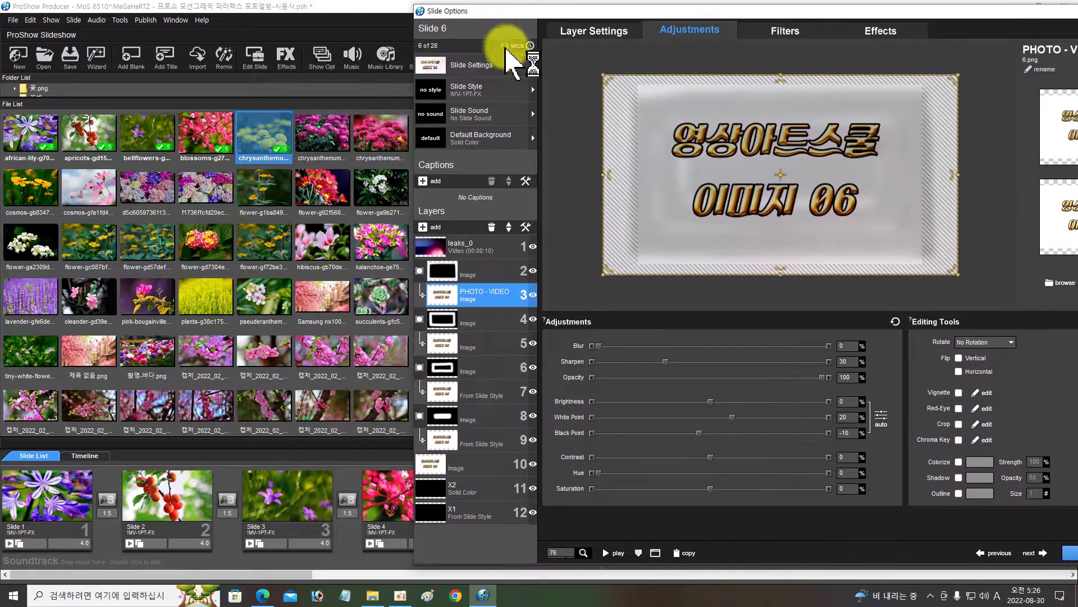
{"action": "left_click_drag", "start_coordinate": [337, 137], "coordinate": [460, 303]}
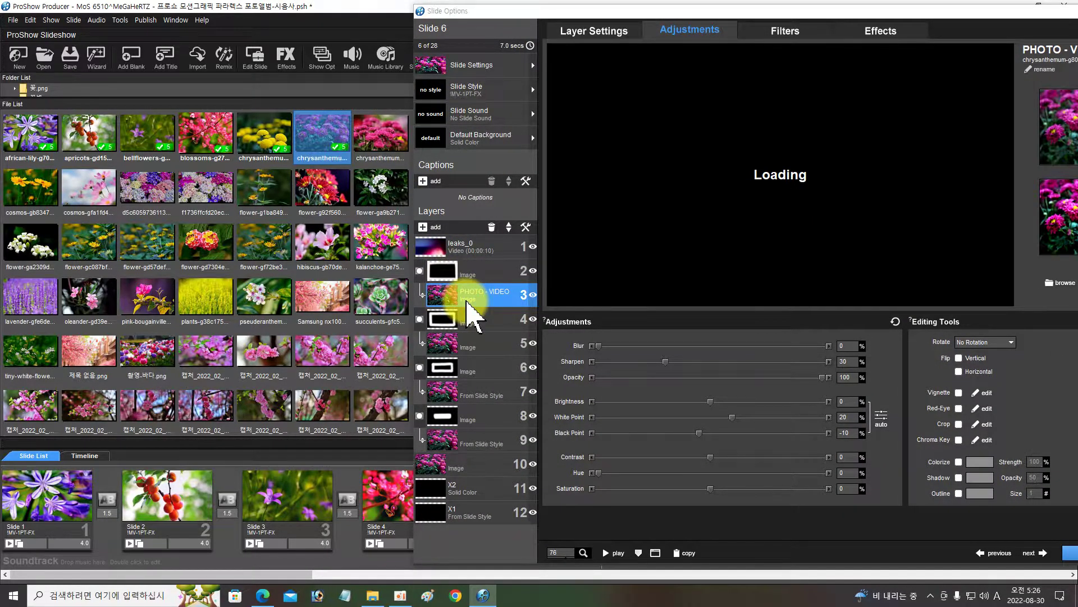
{"action": "left_click", "coordinate": [1046, 553]}
{"action": "left_click_drag", "start_coordinate": [382, 140], "coordinate": [465, 295]}
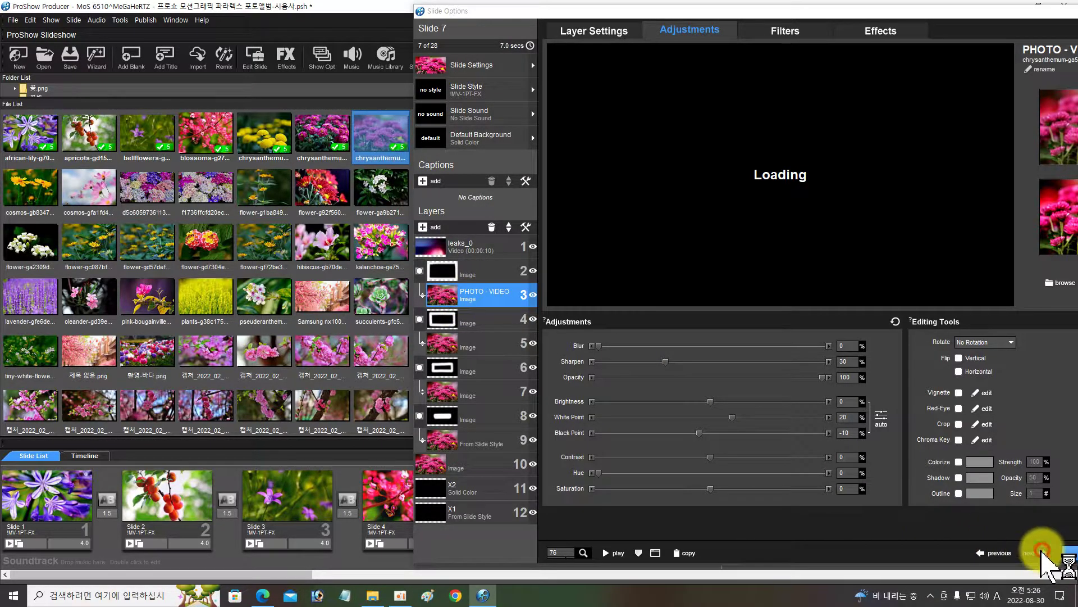
Replace the PHOTO - VIDEO images of slides 8 and 9 with the yellow cosmos-gb83 and pink cosmos-gfa1f pictures.
{"action": "left_click", "coordinate": [1042, 552]}
{"action": "left_click_drag", "start_coordinate": [30, 192], "coordinate": [490, 296]}
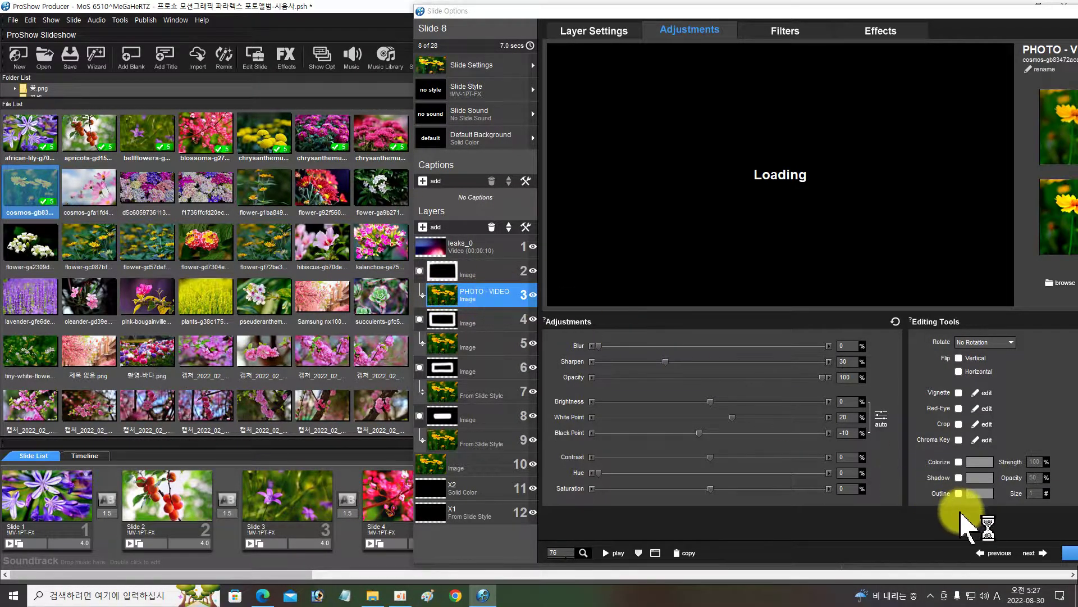
{"action": "left_click", "coordinate": [1046, 553]}
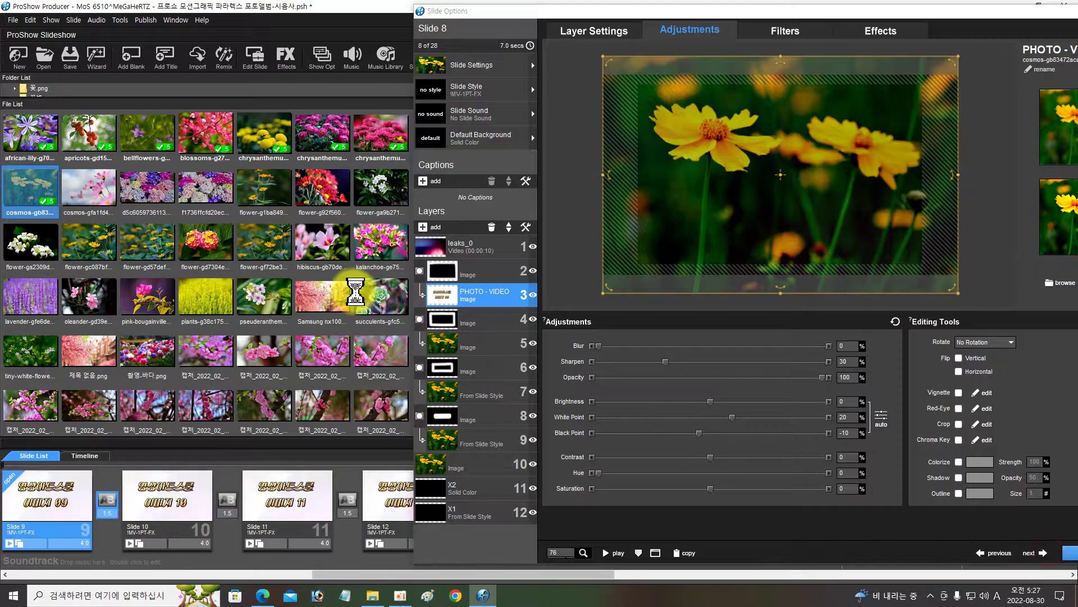
{"action": "left_click_drag", "start_coordinate": [90, 185], "coordinate": [453, 294]}
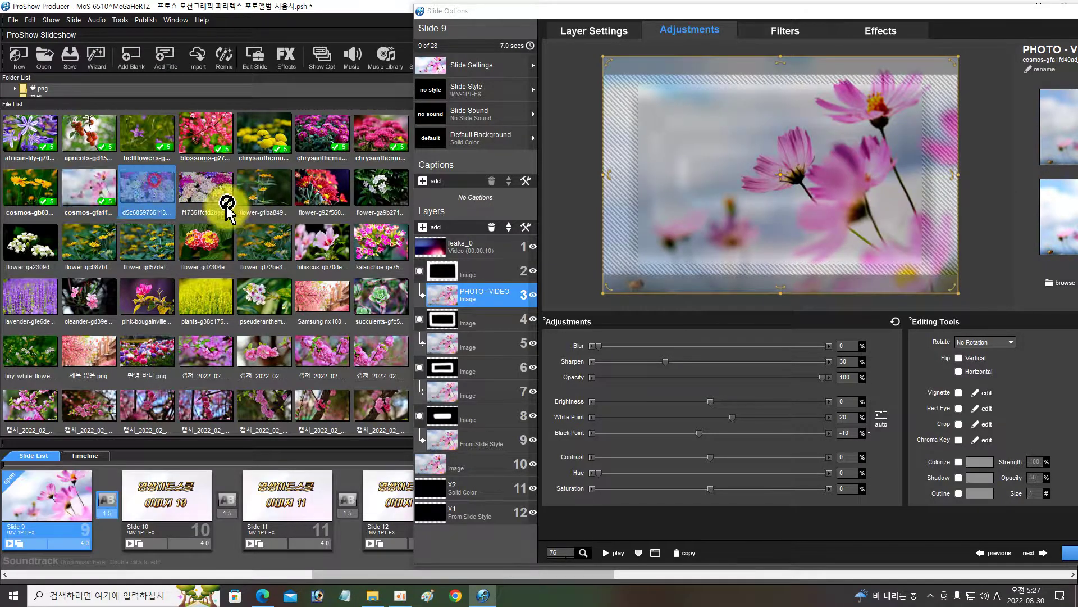
Replace the PHOTO - VIDEO images of slides 10 and 11 with the flower-g1ba84 and flower-g92f56 pictures, skipping the two d5c605 and f1736 files.
{"action": "left_click", "coordinate": [160, 192]}
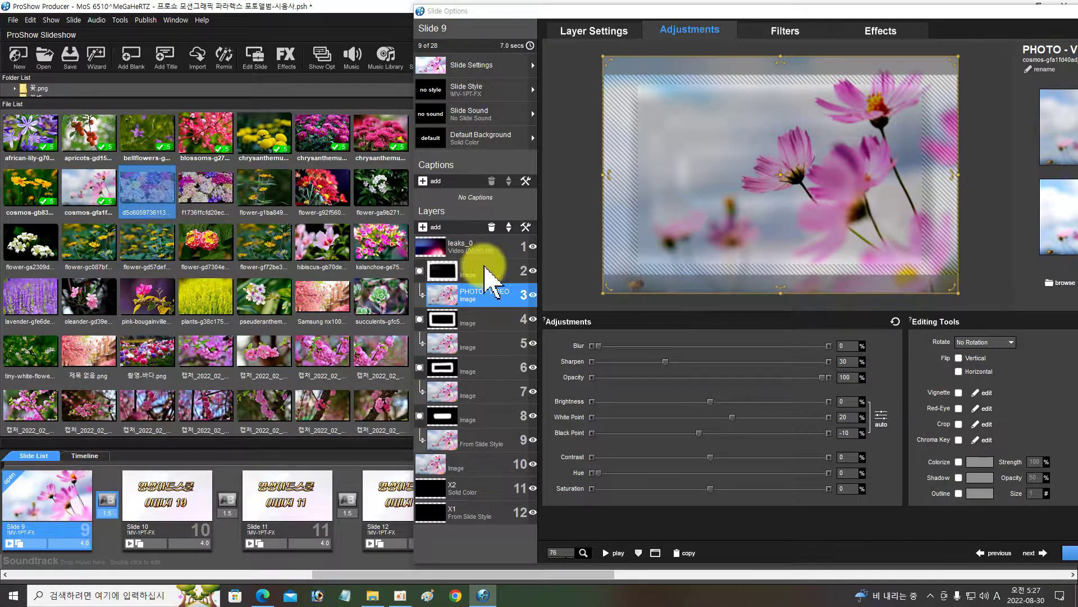
{"action": "left_click", "coordinate": [1032, 552]}
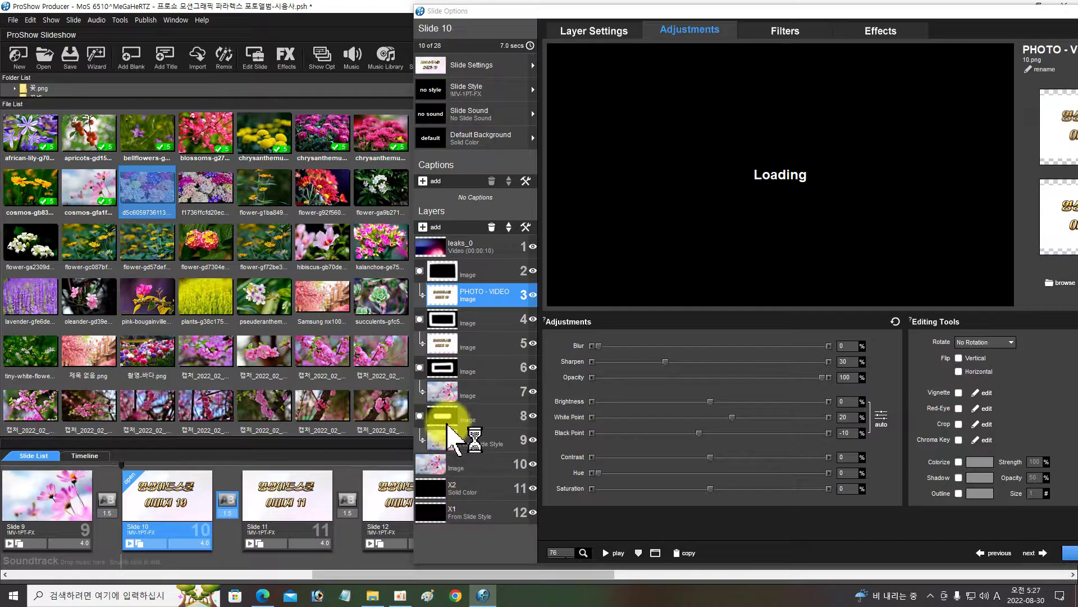
{"action": "left_click_drag", "start_coordinate": [270, 205], "coordinate": [478, 293]}
{"action": "left_click", "coordinate": [472, 292]}
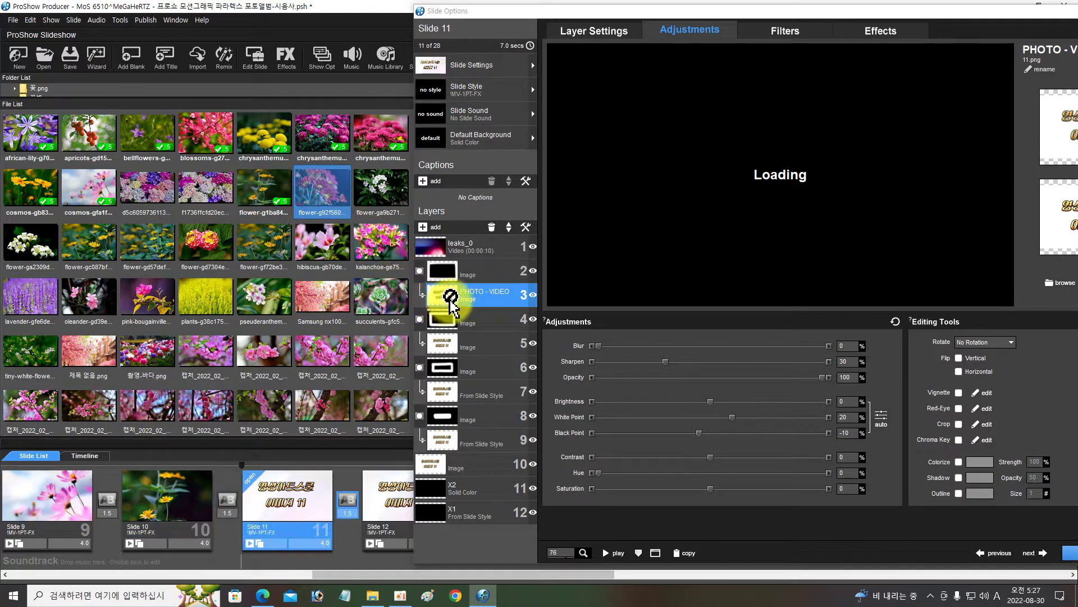
{"action": "left_click_drag", "start_coordinate": [469, 299], "coordinate": [477, 300]}
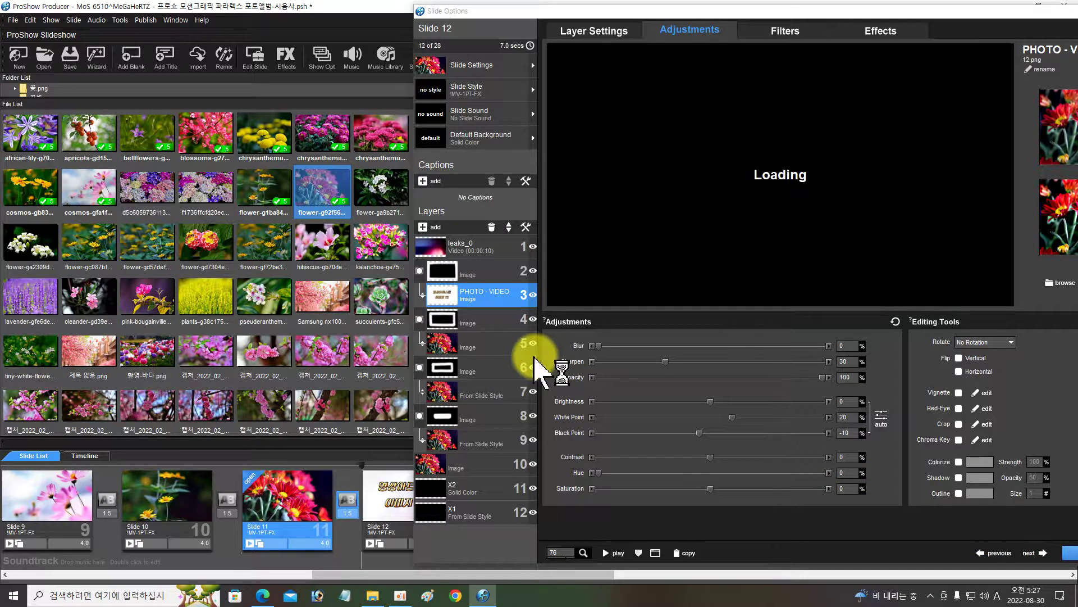
Replace the PHOTO - VIDEO image of slide 12 with the white flower-ga9b27 picture and check image layers 9 and 10.
{"action": "left_click_drag", "start_coordinate": [388, 198], "coordinate": [467, 293]}
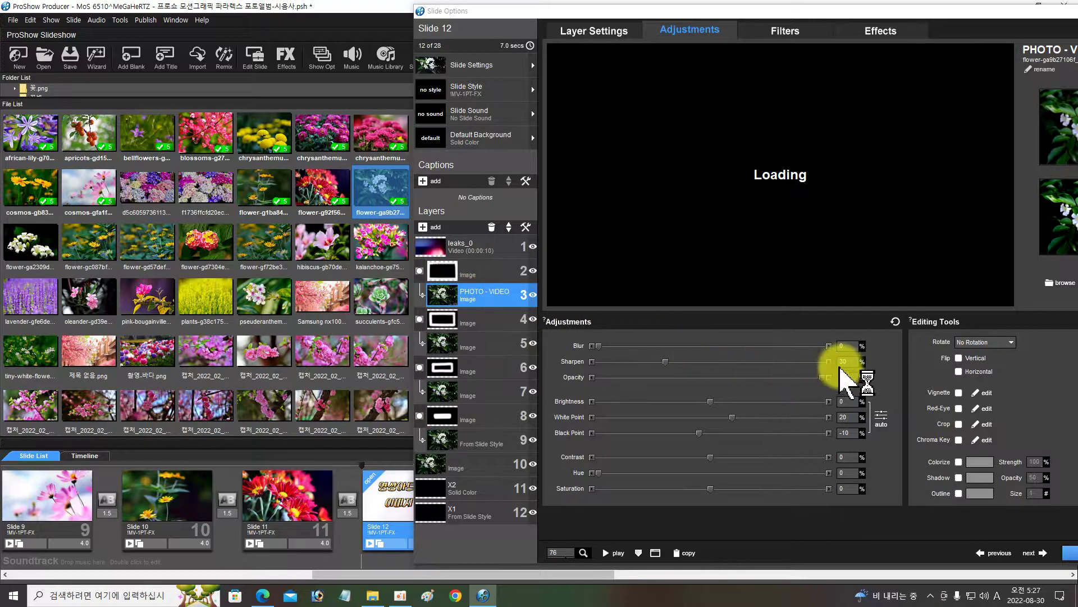
{"action": "left_click", "coordinate": [457, 419]}
{"action": "left_click", "coordinate": [463, 464]}
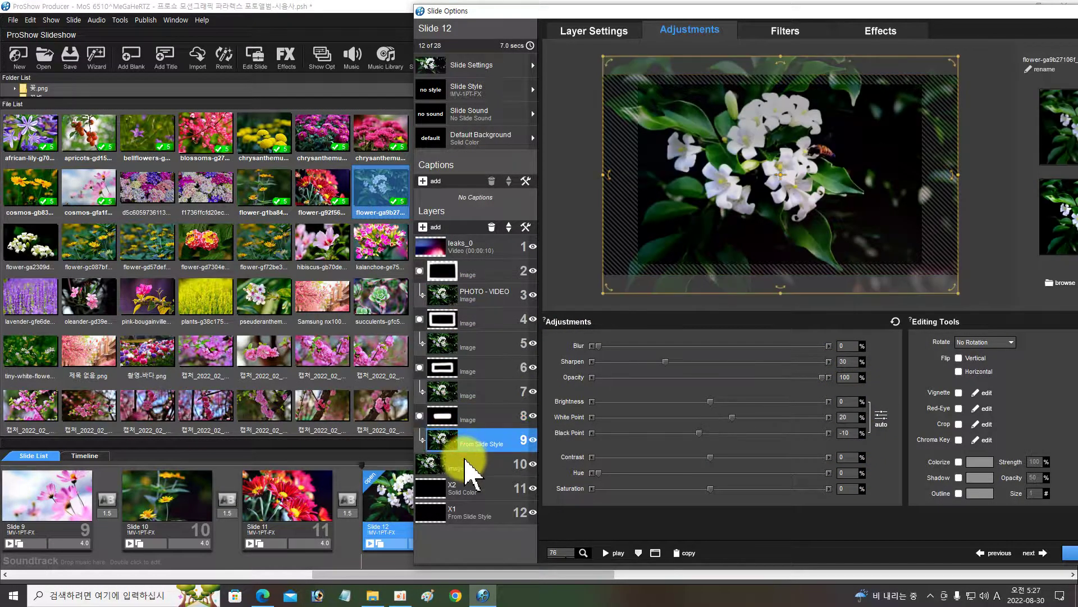
{"action": "left_click", "coordinate": [489, 438]}
{"action": "left_click", "coordinate": [458, 460]}
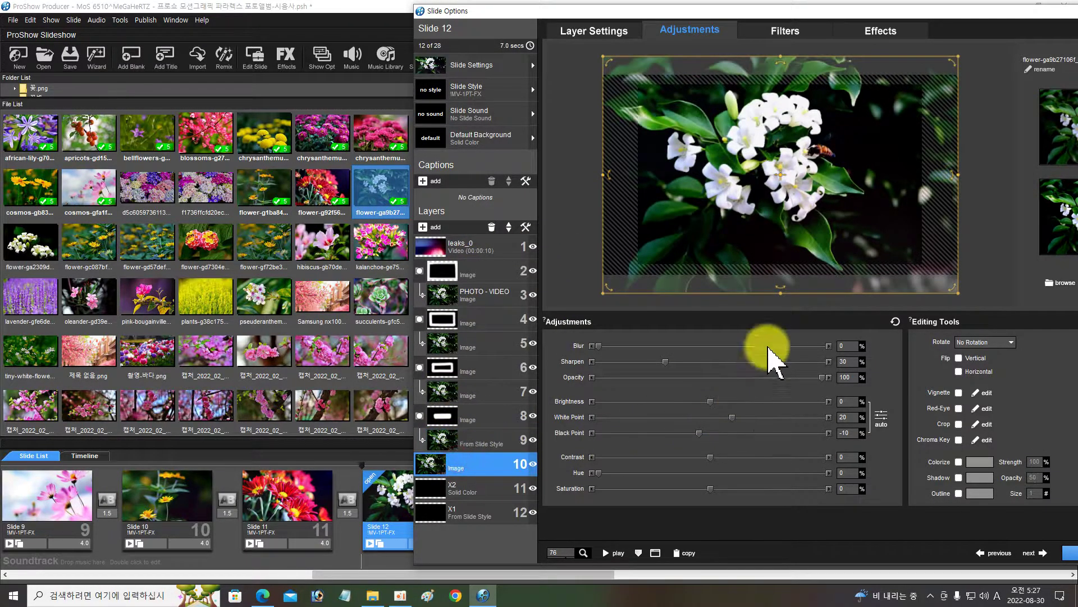
{"action": "left_click", "coordinate": [457, 294]}
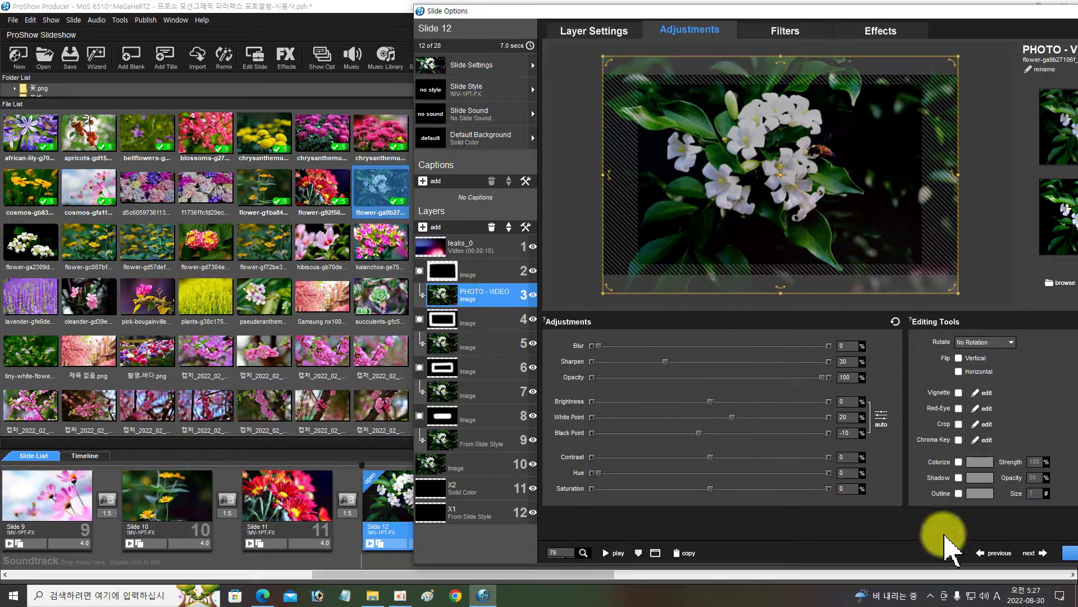
Replace the PHOTO - VIDEO images of slides 13 and 14 with the flower-ga2309 and flower-gc087b pictures.
{"action": "left_click", "coordinate": [1029, 555]}
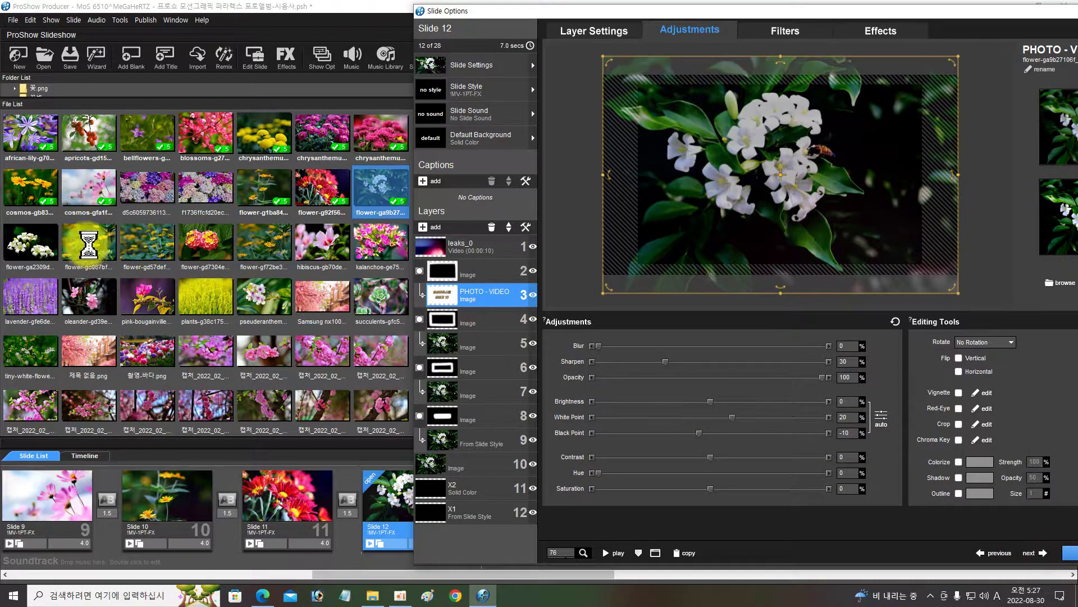
{"action": "left_click_drag", "start_coordinate": [32, 242], "coordinate": [471, 295]}
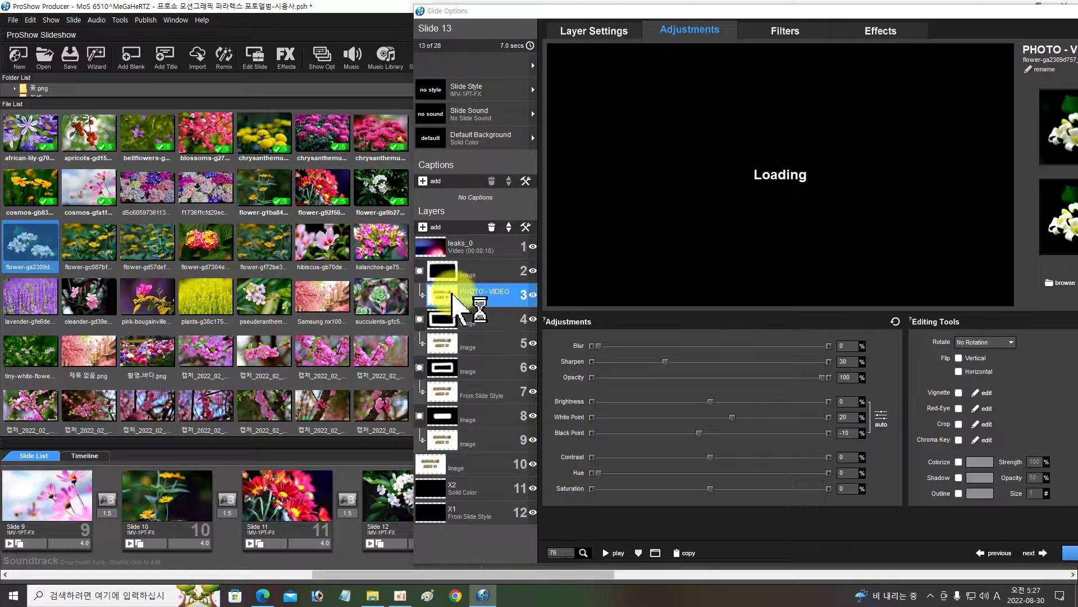
{"action": "left_click", "coordinate": [95, 256]}
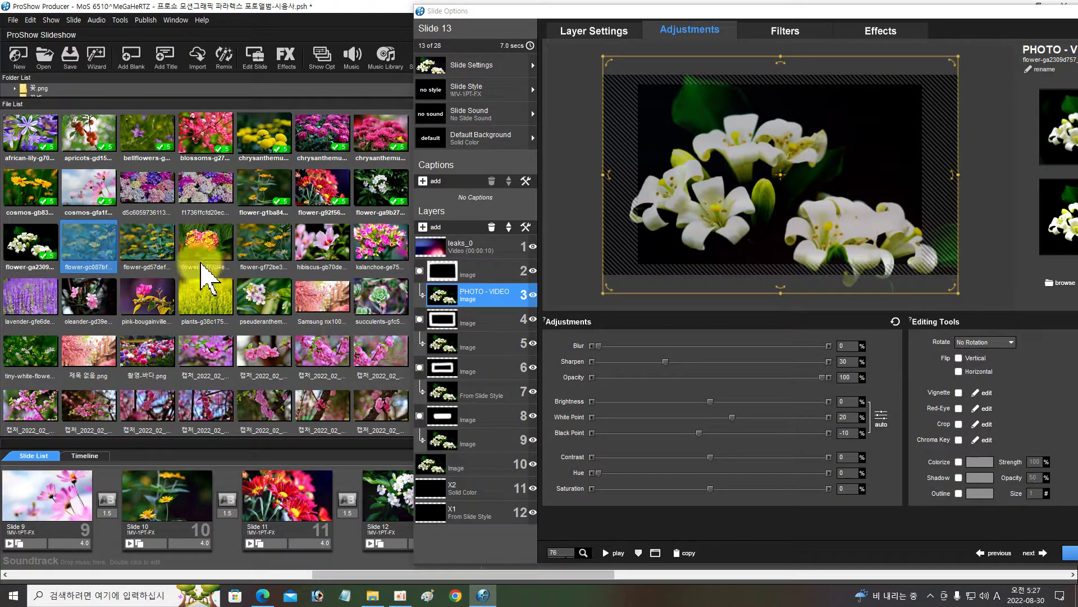
{"action": "left_click", "coordinate": [1042, 555]}
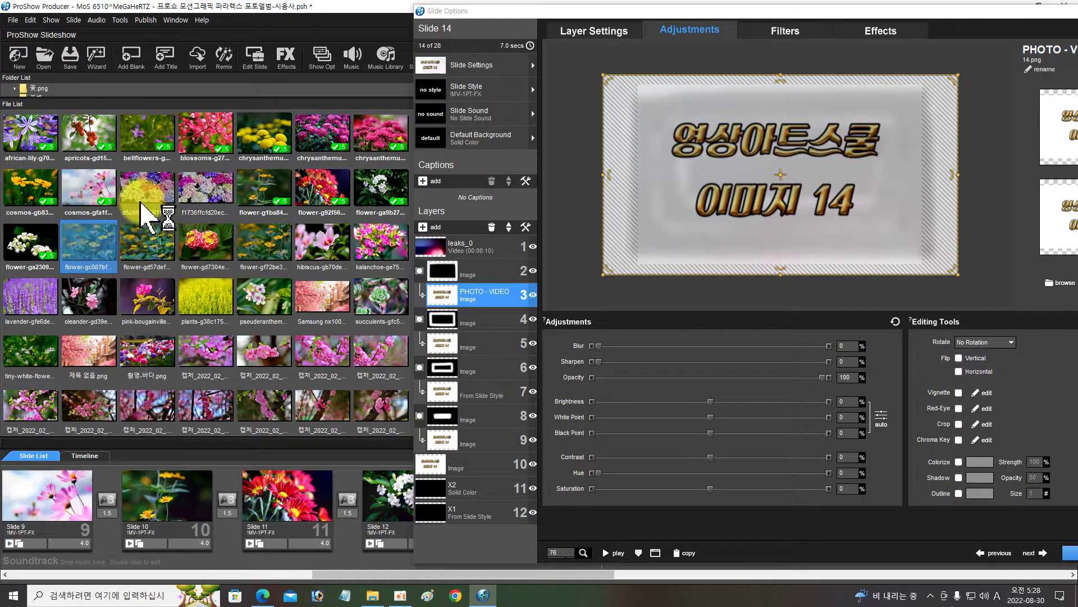
{"action": "left_click_drag", "start_coordinate": [133, 248], "coordinate": [449, 296]}
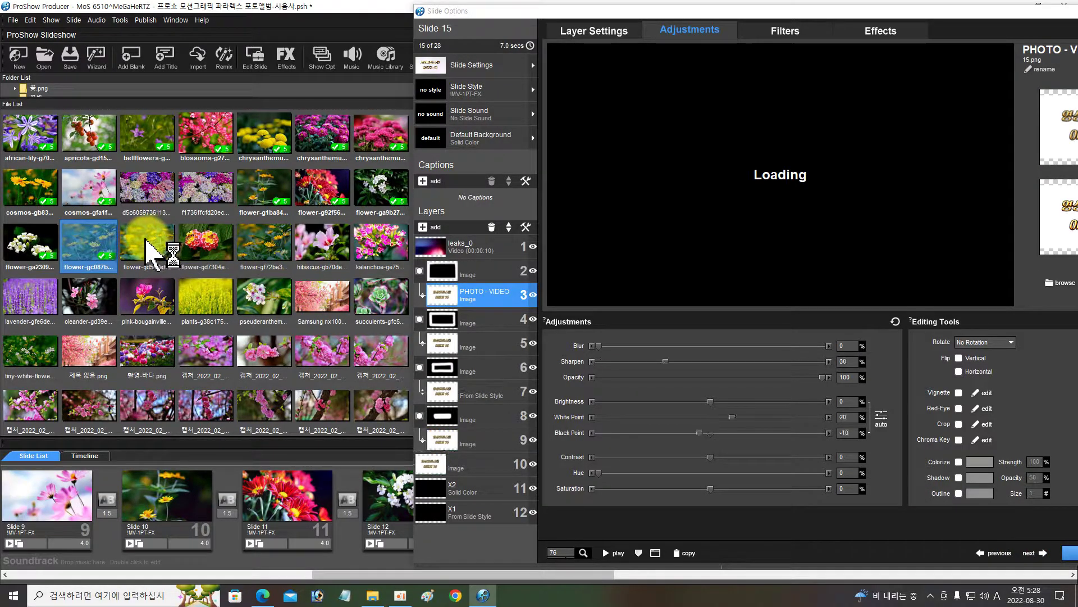
Replace the placeholder image of slide 15 with the flower-gd57de picture and that of slide 16 with flower-gd7304.
{"action": "left_click", "coordinate": [446, 342]}
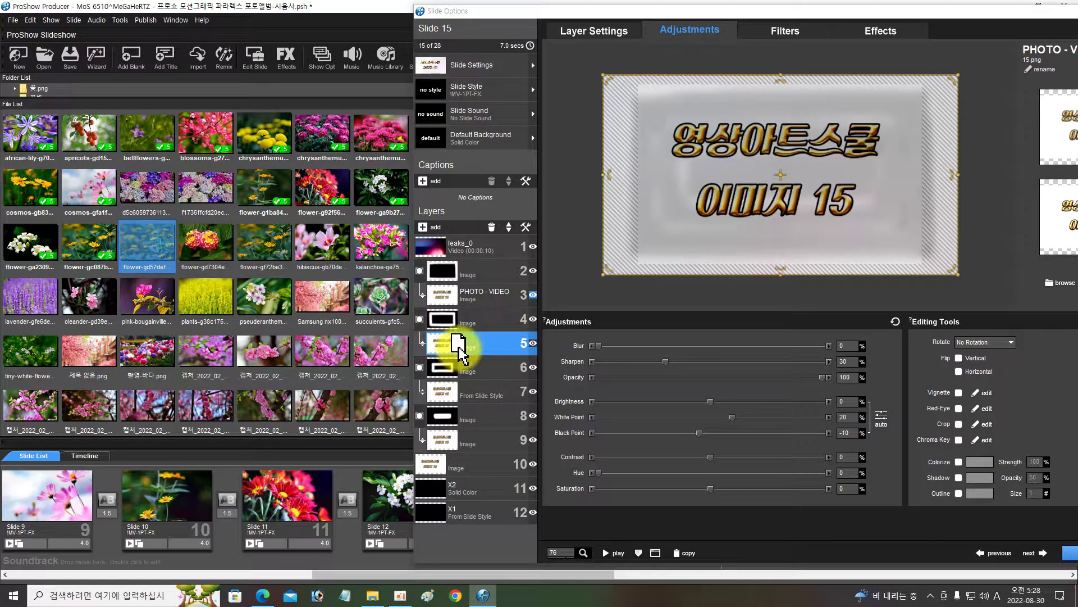
{"action": "left_click_drag", "start_coordinate": [458, 346], "coordinate": [459, 347]}
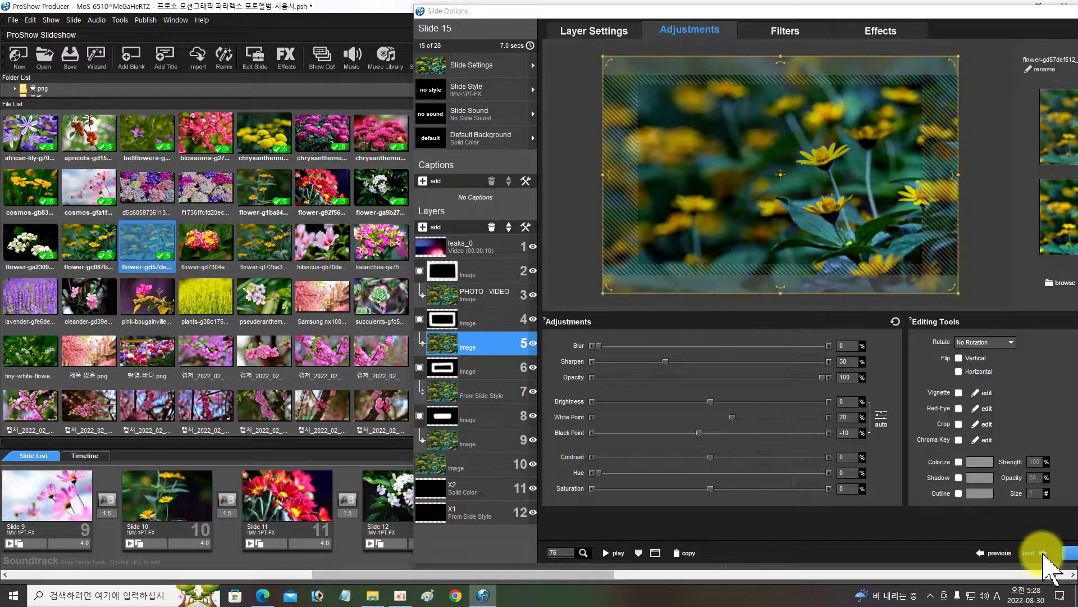
{"action": "left_click", "coordinate": [1039, 553]}
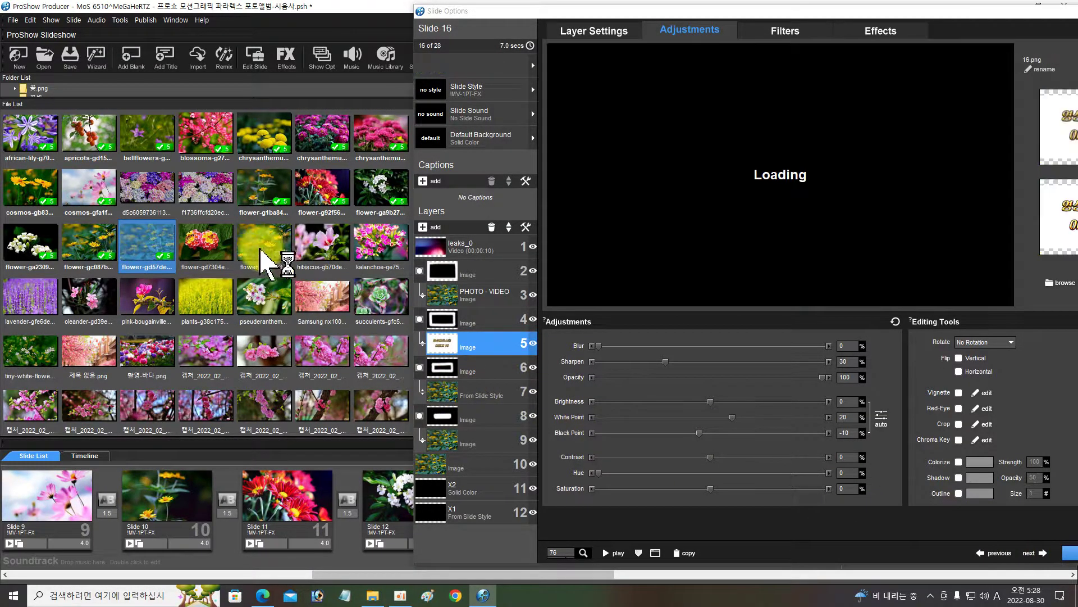
{"action": "left_click_drag", "start_coordinate": [219, 247], "coordinate": [439, 473]}
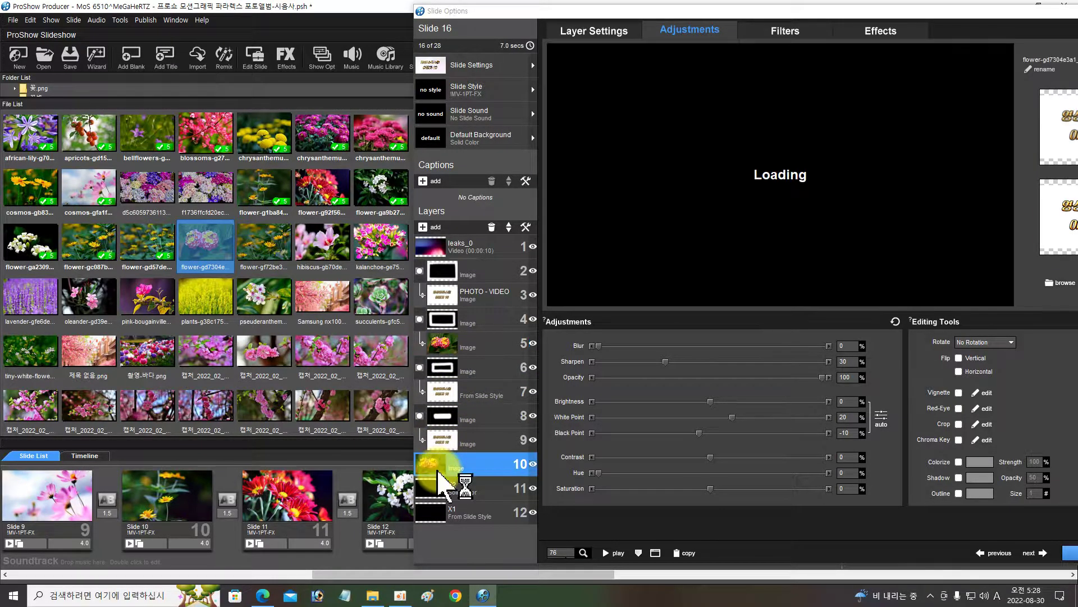
Replace the PHOTO - VIDEO images of slides 17 and 18 with the flower-gf72be and hibiscus-gb70 pictures.
{"action": "left_click", "coordinate": [1032, 553]}
{"action": "left_click_drag", "start_coordinate": [262, 247], "coordinate": [447, 296]}
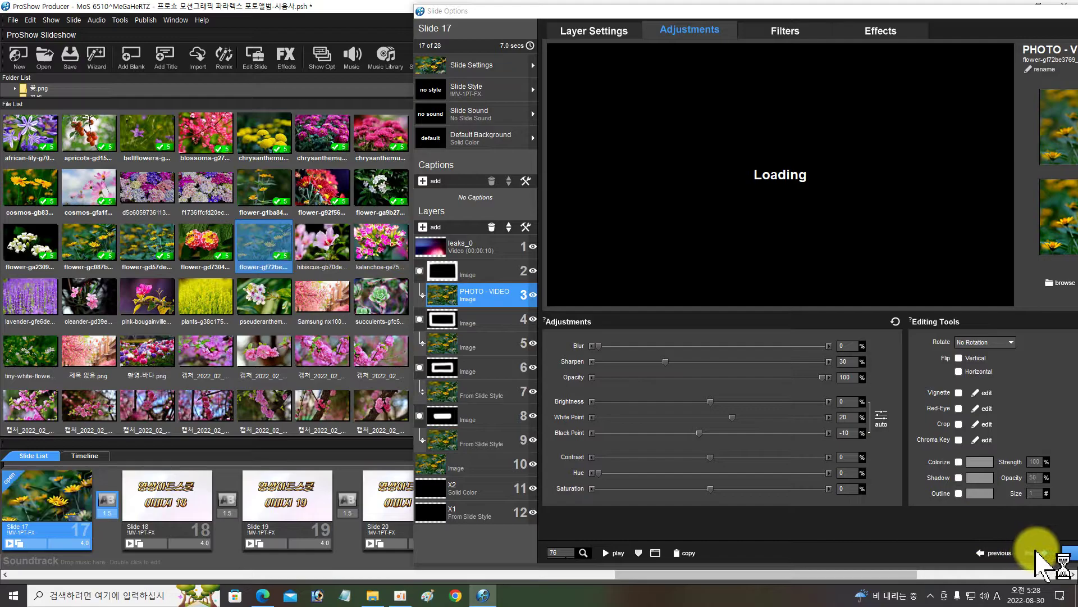
{"action": "left_click", "coordinate": [1039, 554]}
{"action": "left_click_drag", "start_coordinate": [325, 241], "coordinate": [452, 306]}
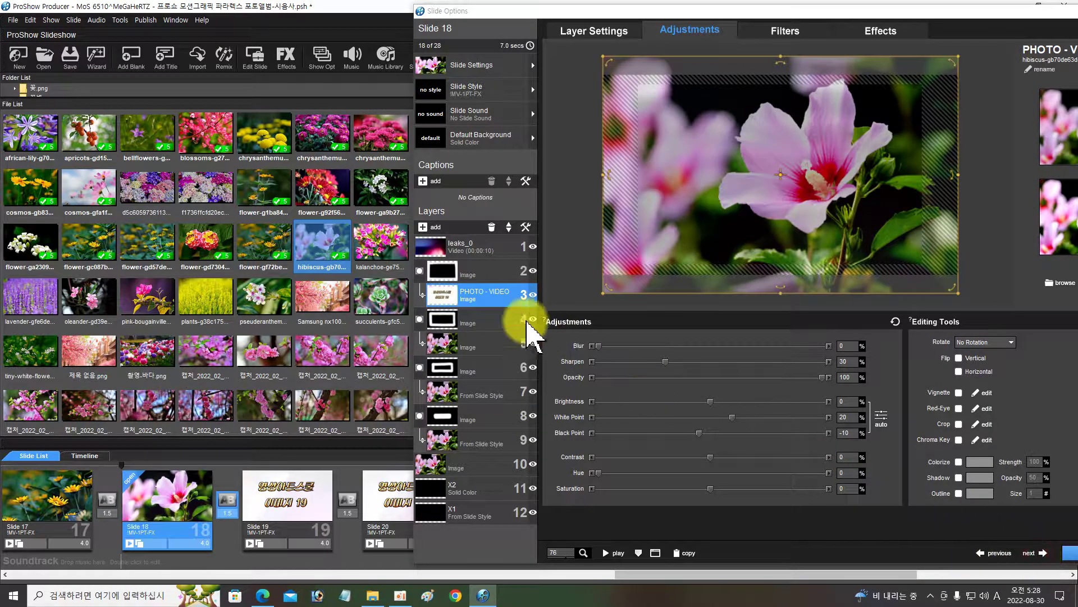
Replace the PHOTO - VIDEO images of slides 19 and 20 with the kalanchoe-ge75 and lavender-gfe6 pictures.
{"action": "left_click", "coordinate": [387, 246]}
{"action": "key", "text": "Page_Down"}
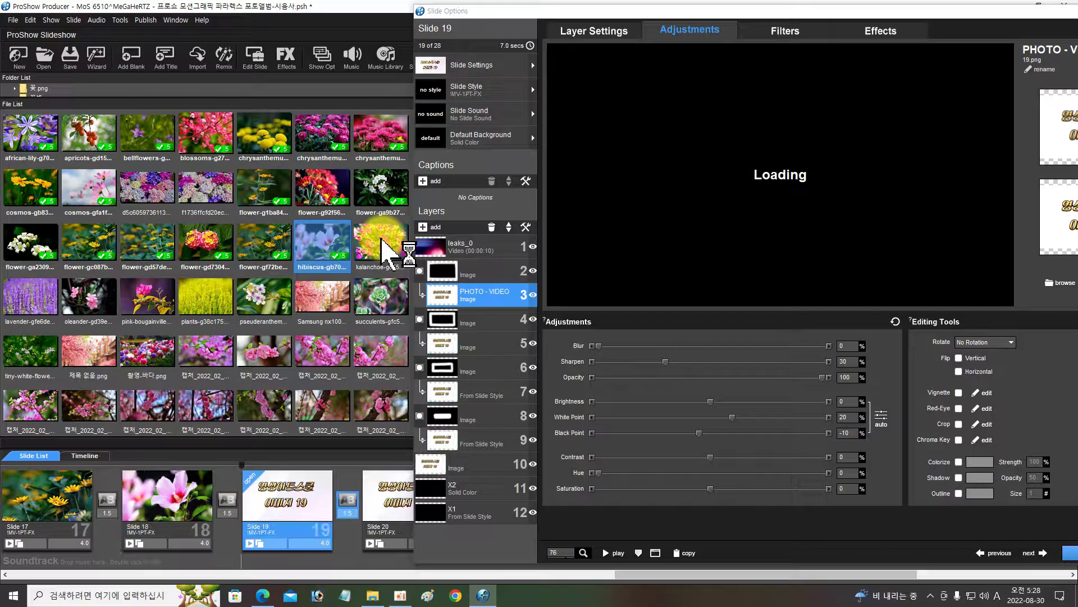
{"action": "left_click_drag", "start_coordinate": [386, 246], "coordinate": [456, 296]}
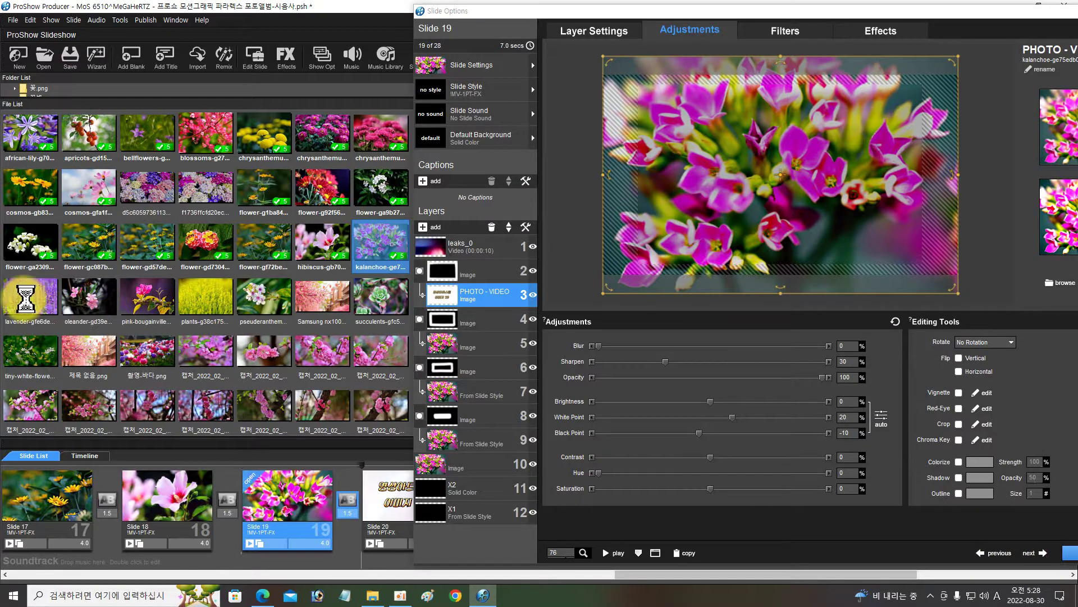
{"action": "key", "text": "Page_Down"}
{"action": "left_click_drag", "start_coordinate": [233, 297], "coordinate": [478, 297]}
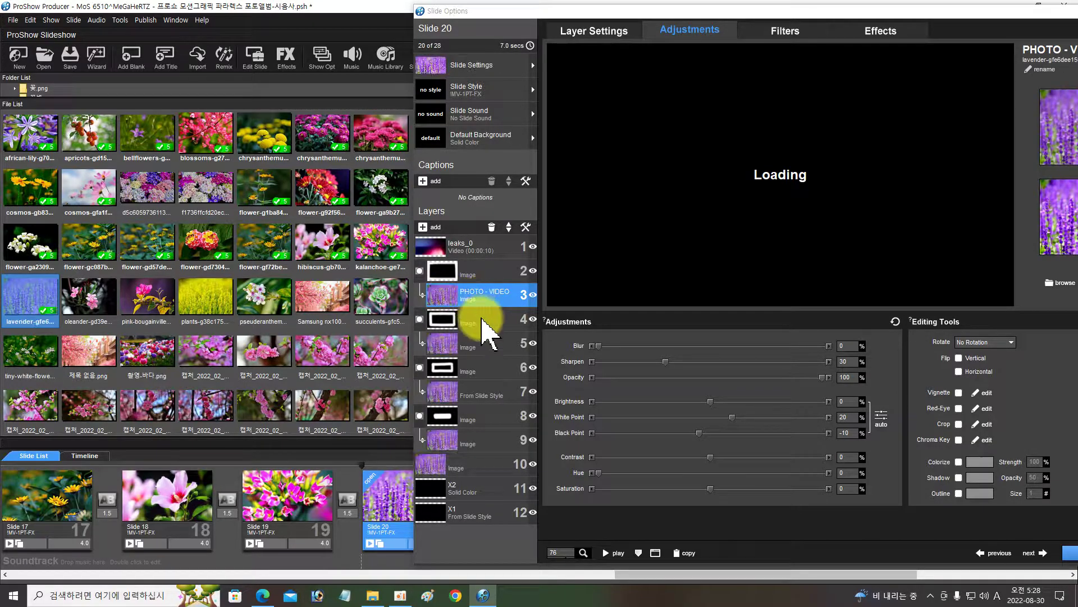
Replace the placeholder image of slide 21 with the oleander-gd39 picture and that of slide 22 with the pink-bougainvillea picture.
{"action": "left_click", "coordinate": [1038, 553]}
{"action": "left_click_drag", "start_coordinate": [96, 323], "coordinate": [447, 392]}
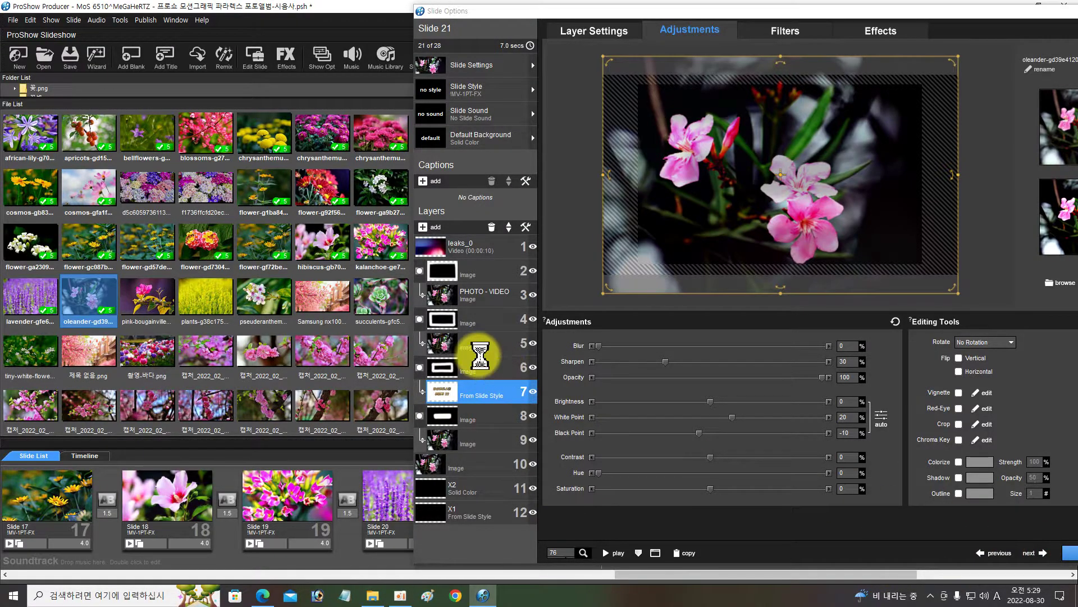
{"action": "left_click_drag", "start_coordinate": [148, 303], "coordinate": [470, 297]}
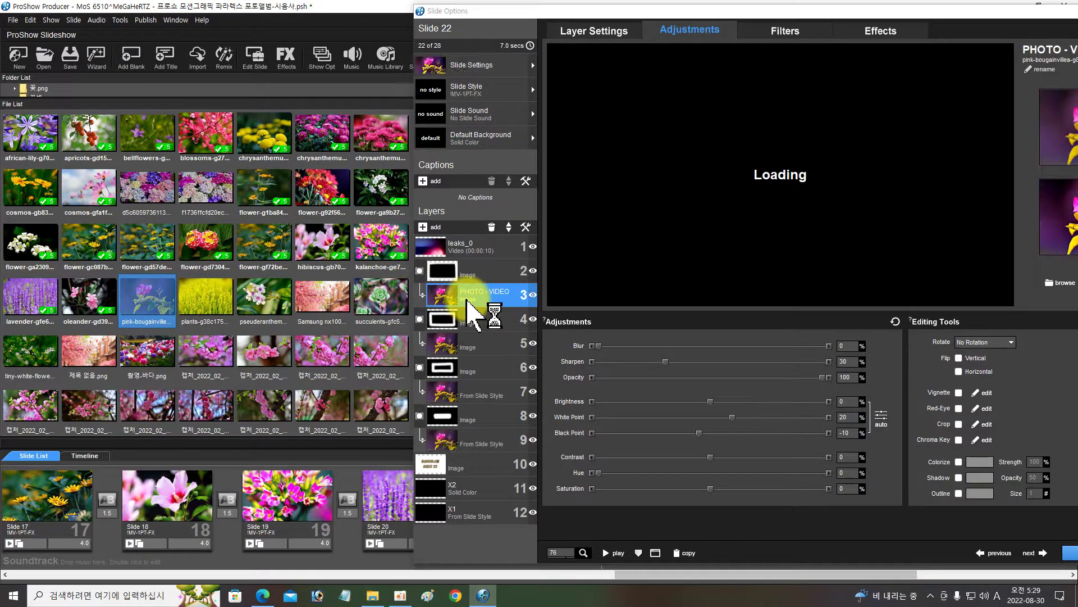
Replace the PHOTO - VIDEO images of slides 23 and 24 with the pseuderanthemum and succulents-gfc5 pictures.
{"action": "left_click", "coordinate": [1033, 552]}
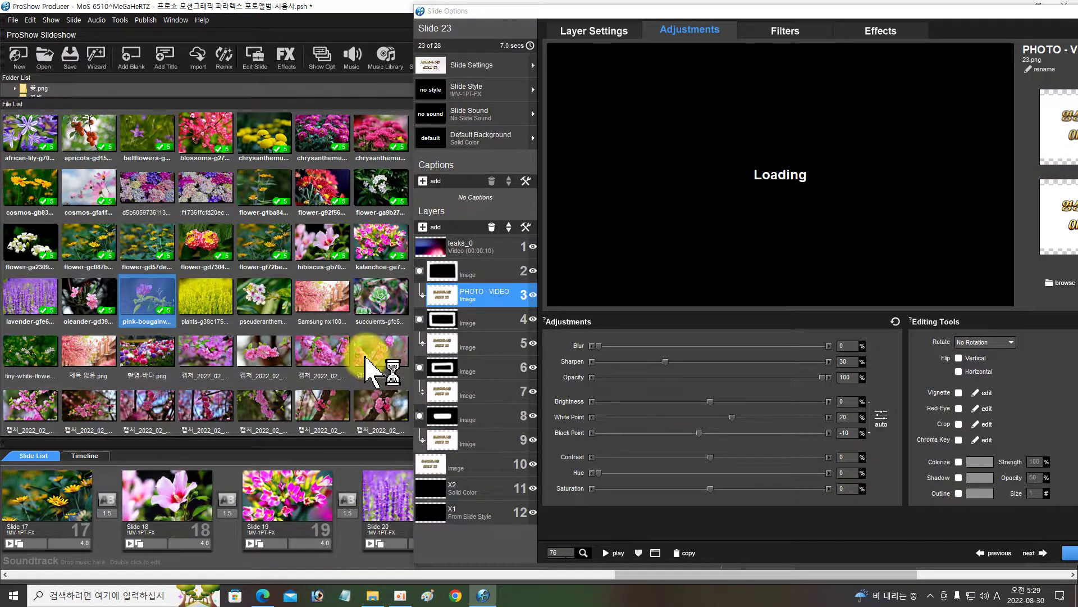
{"action": "left_click_drag", "start_coordinate": [264, 298], "coordinate": [474, 298]}
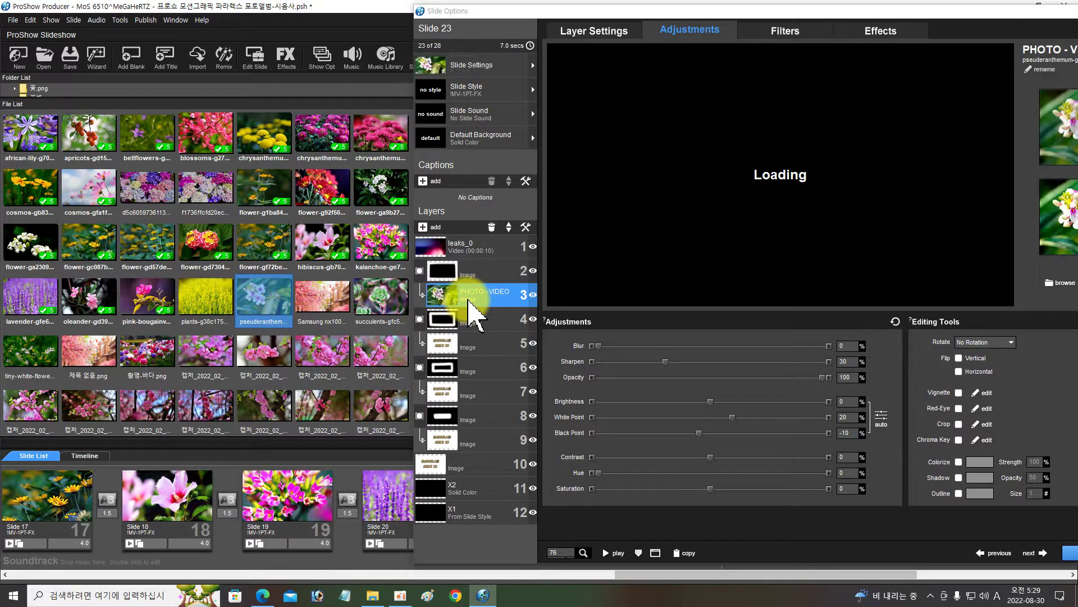
{"action": "left_click", "coordinate": [1035, 553]}
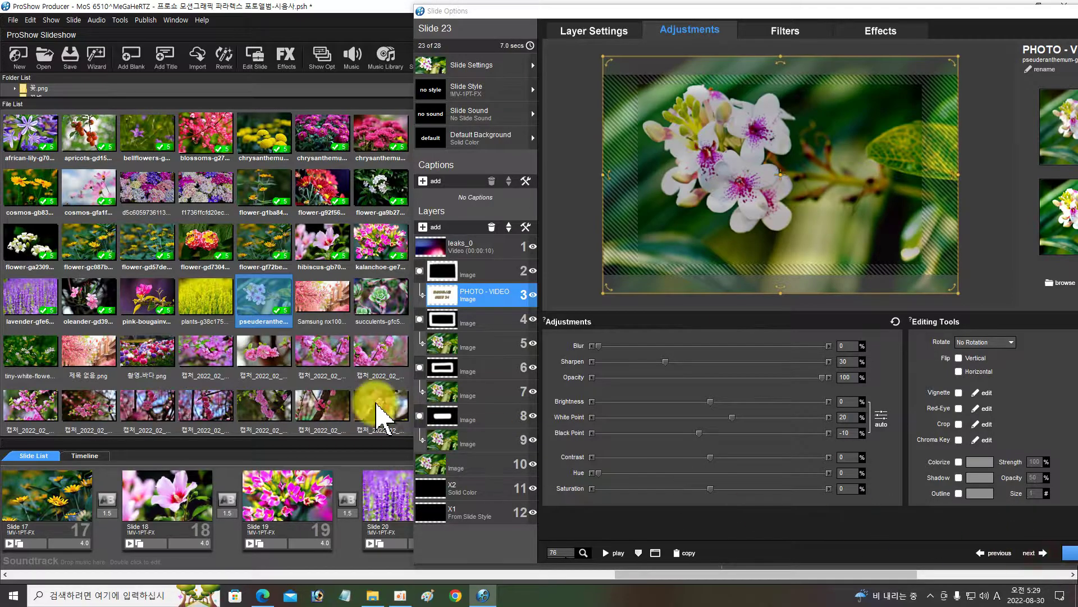
{"action": "left_click_drag", "start_coordinate": [373, 291], "coordinate": [461, 294]}
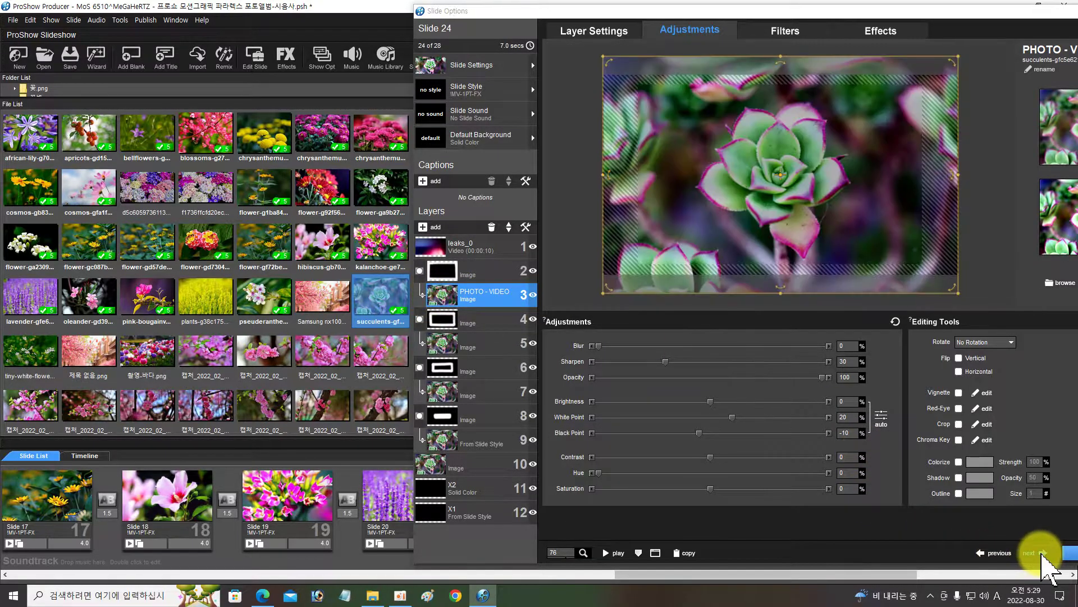
Replace the PHOTO - VIDEO images of slides 25 and 26 with the tiny-white-flowers picture and 촬영.바다.png, and move on to slide 27.
{"action": "left_click", "coordinate": [1046, 556]}
{"action": "left_click_drag", "start_coordinate": [28, 356], "coordinate": [492, 296]}
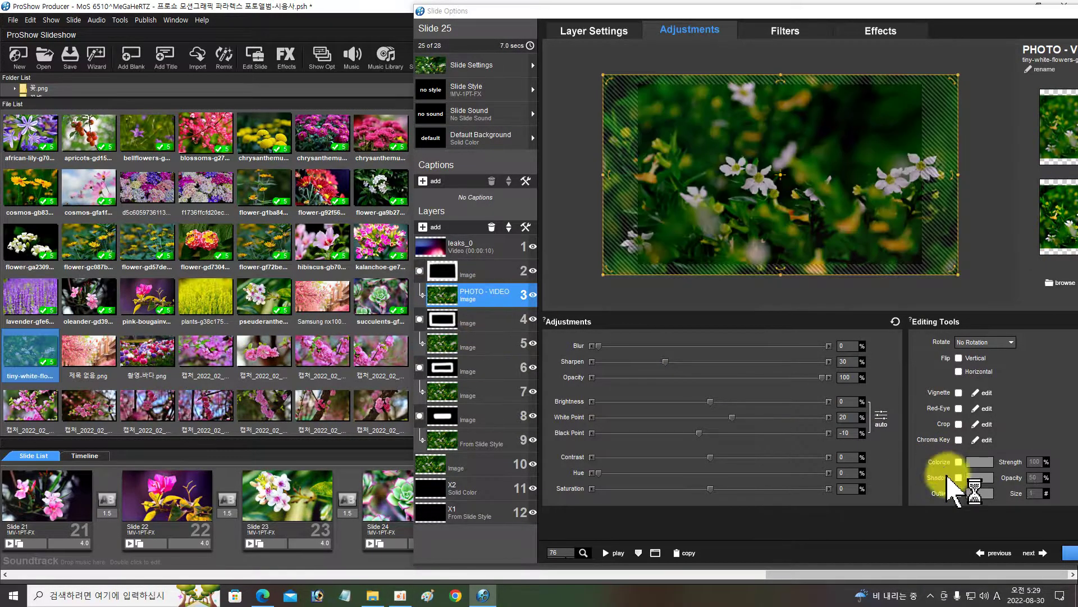
{"action": "left_click", "coordinate": [1038, 554]}
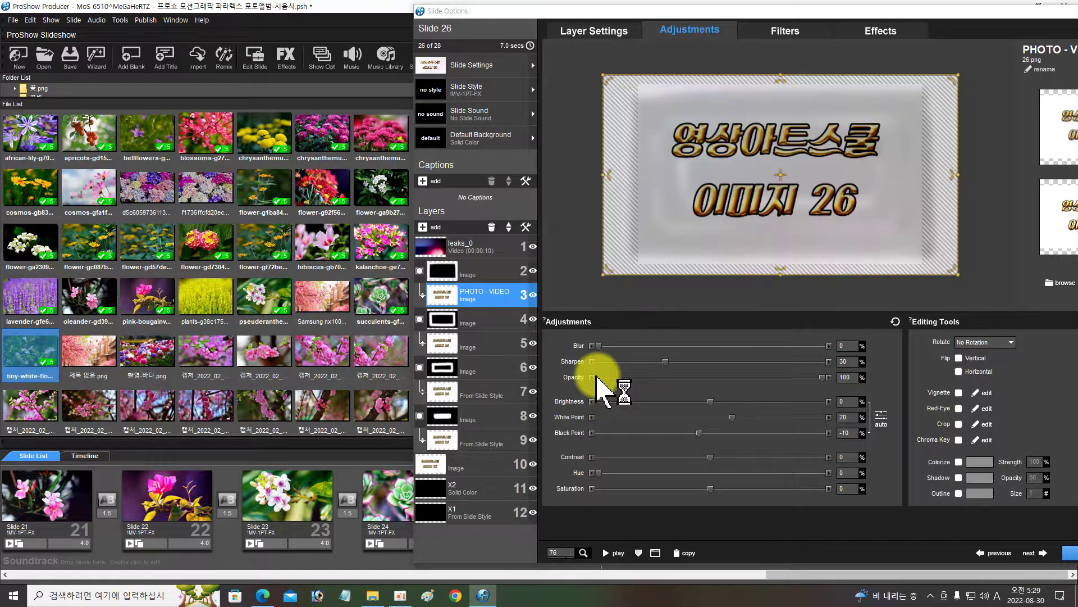
{"action": "left_click_drag", "start_coordinate": [146, 360], "coordinate": [462, 297]}
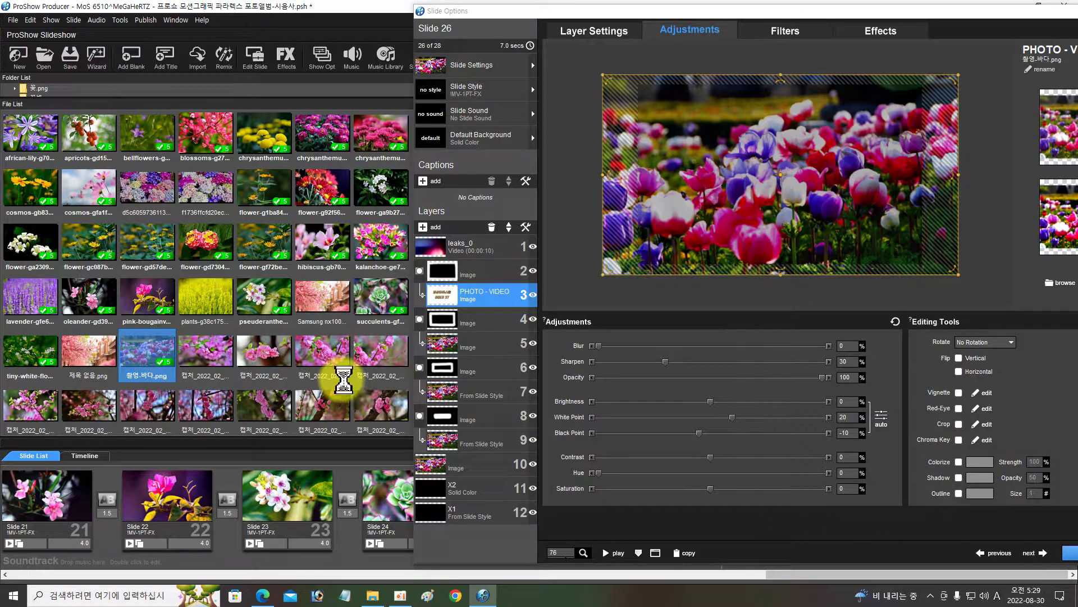
{"action": "key", "text": "Page_Down"}
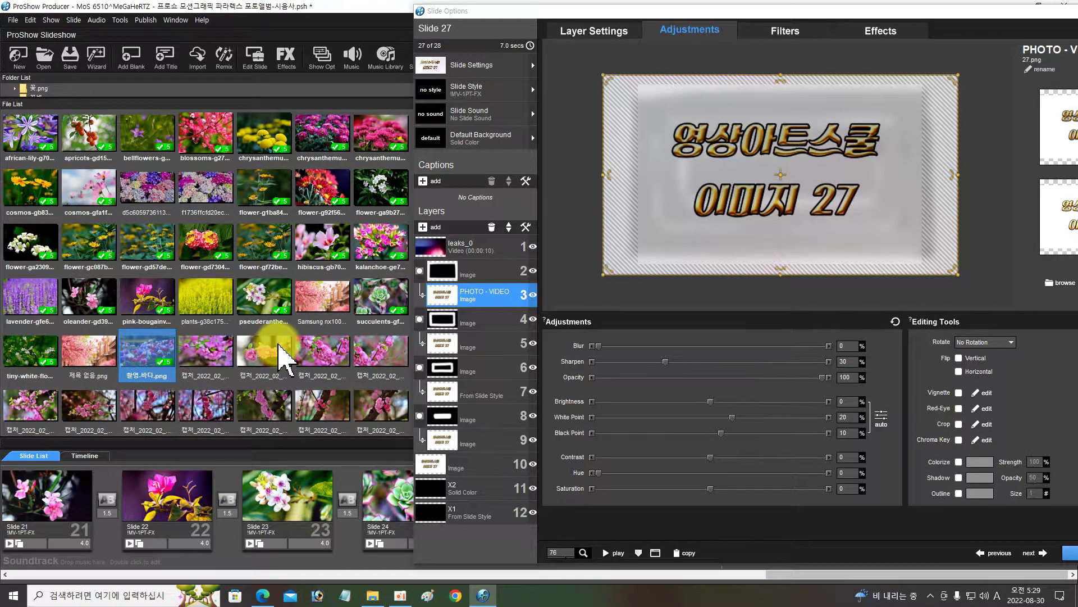
Show the pictures of the 풍경 이미지 folder in an enlarged file list beside the slide 27 options.
{"action": "left_click_drag", "start_coordinate": [444, 16], "coordinate": [507, 15]}
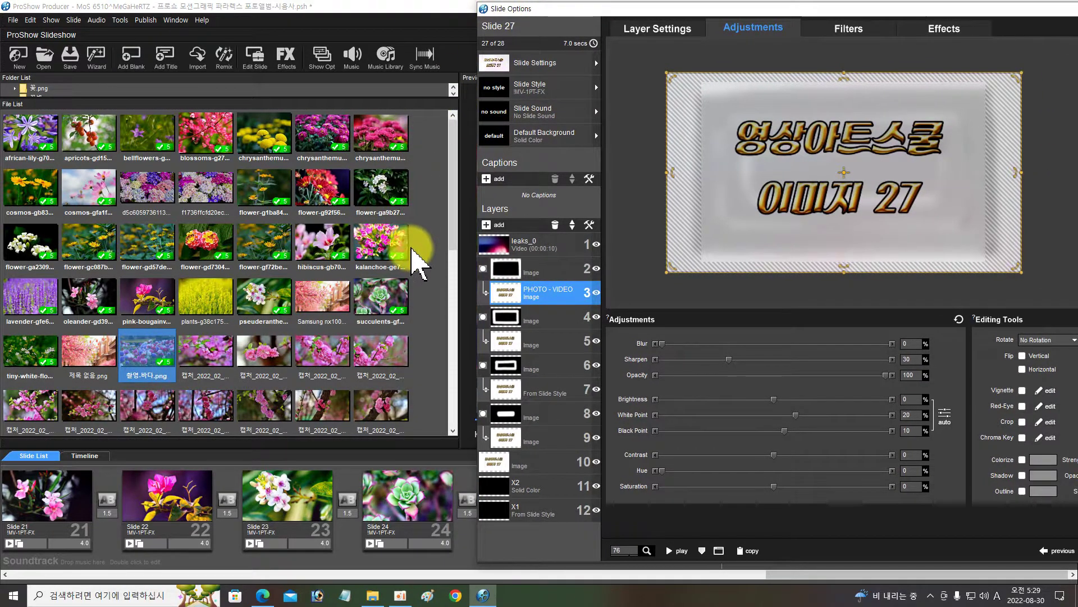
{"action": "scroll", "coordinate": [418, 262], "scroll_direction": "down", "scroll_amount": 6}
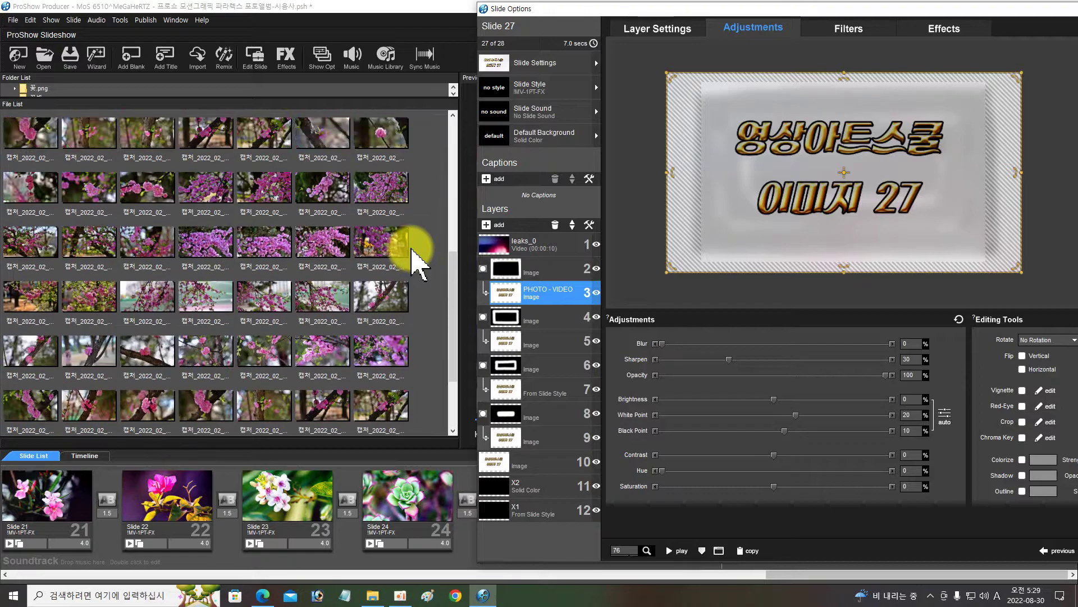
{"action": "scroll", "coordinate": [416, 258], "scroll_direction": "up", "scroll_amount": 8}
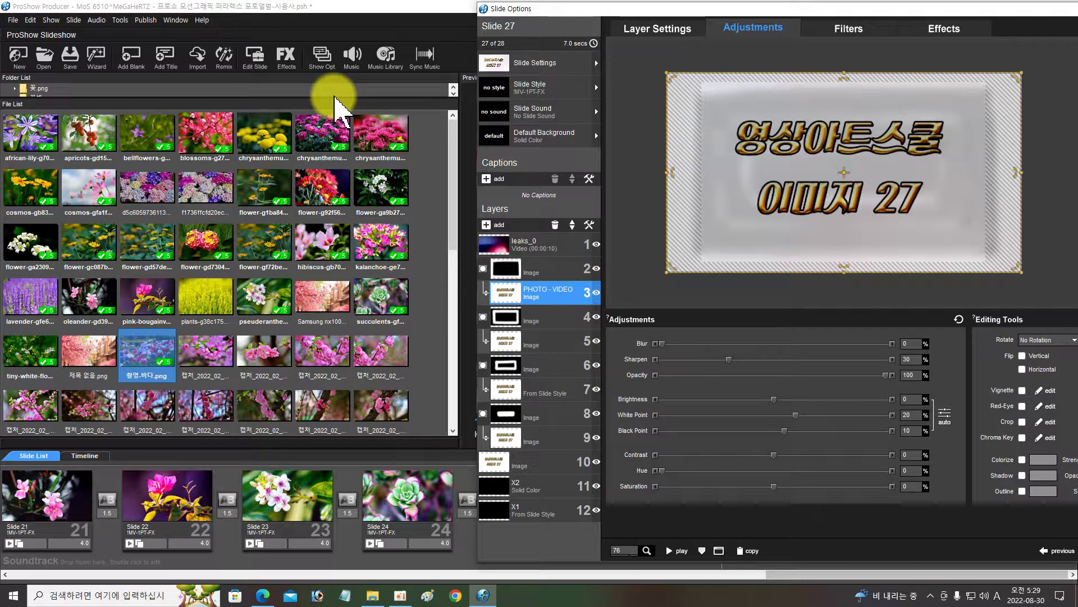
{"action": "left_click", "coordinate": [331, 98]}
{"action": "left_click_drag", "start_coordinate": [331, 98], "coordinate": [318, 309]}
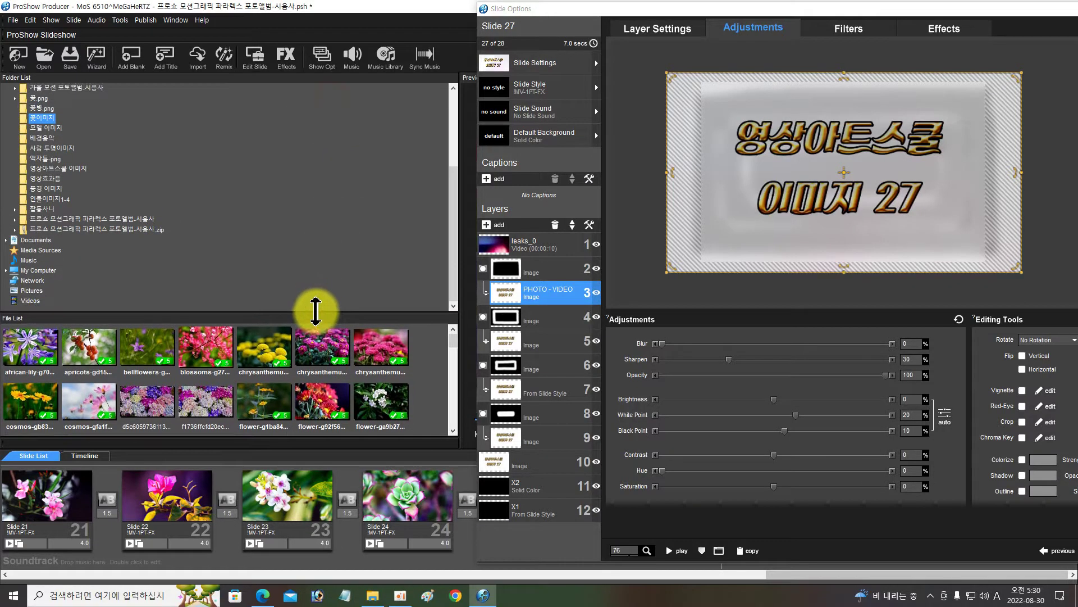
{"action": "left_click", "coordinate": [47, 188]}
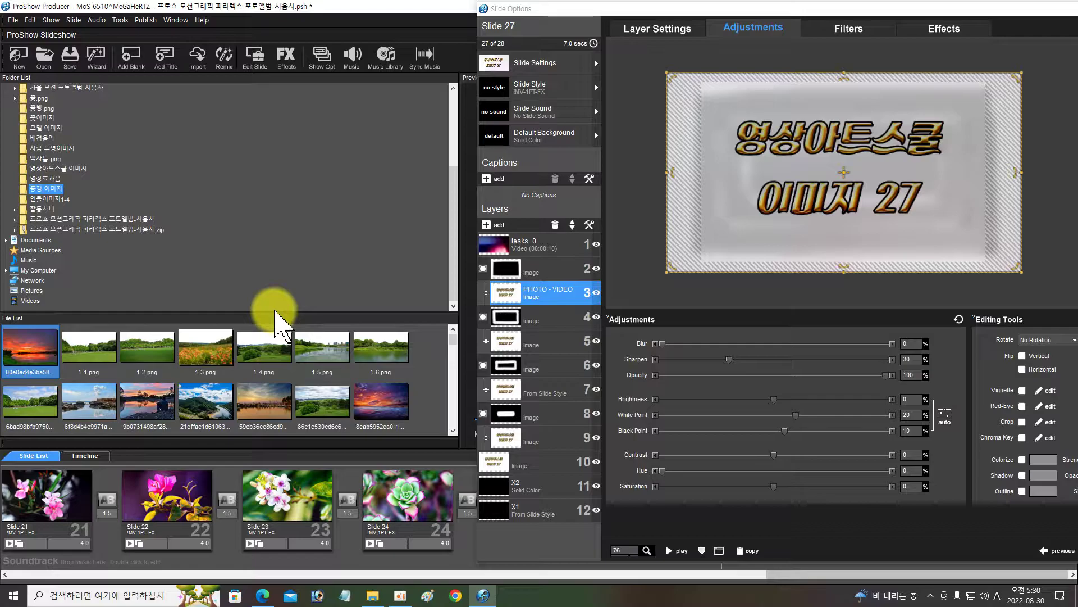
{"action": "left_click_drag", "start_coordinate": [272, 310], "coordinate": [262, 100]}
Replace the PHOTO - VIDEO image of slide 27 with the celandine-gb9 picture and move on to slide 28.
{"action": "scroll", "coordinate": [288, 303], "scroll_direction": "down", "scroll_amount": 4}
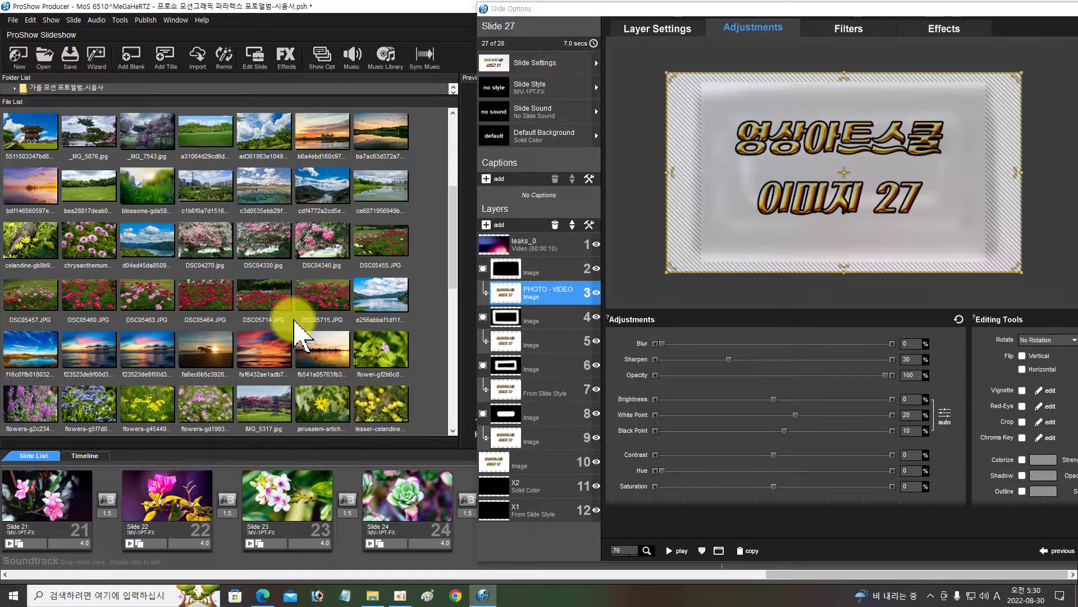
{"action": "left_click_drag", "start_coordinate": [53, 256], "coordinate": [505, 289]}
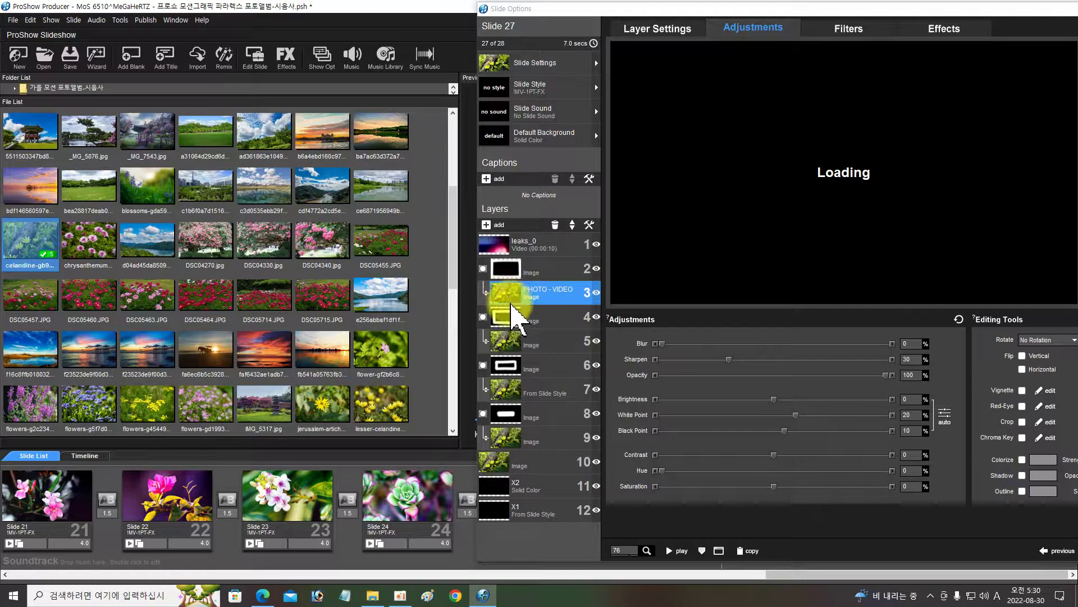
{"action": "left_click_drag", "start_coordinate": [638, 14], "coordinate": [572, 16]}
{"action": "left_click", "coordinate": [1038, 549]}
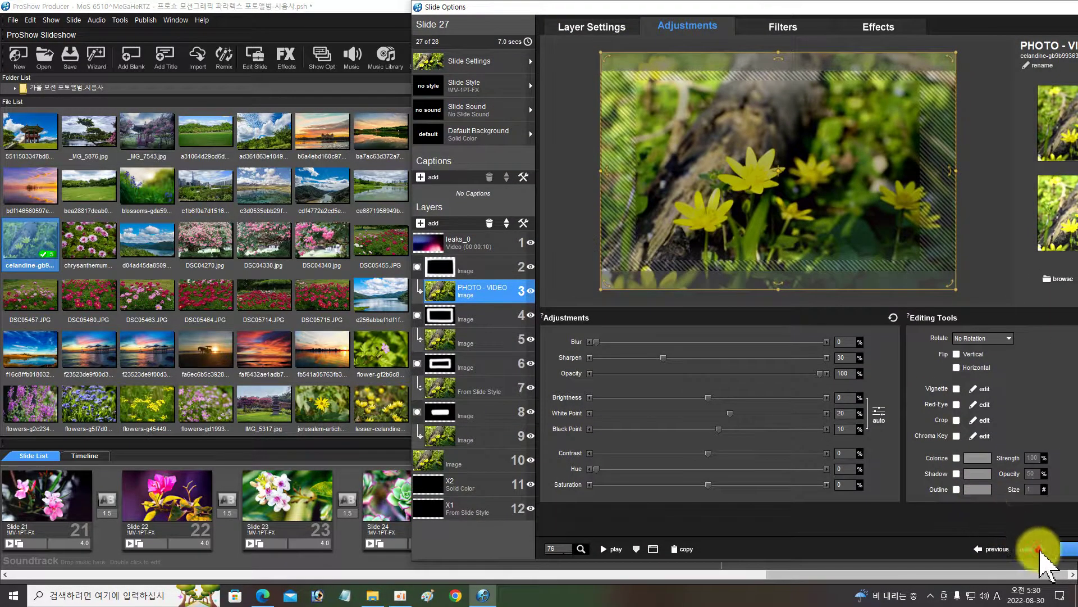
Replace the PHOTO - VIDEO image of slide 28 with the flower-gf2b6c picture and close the slide options.
{"action": "left_click_drag", "start_coordinate": [396, 361], "coordinate": [445, 288]}
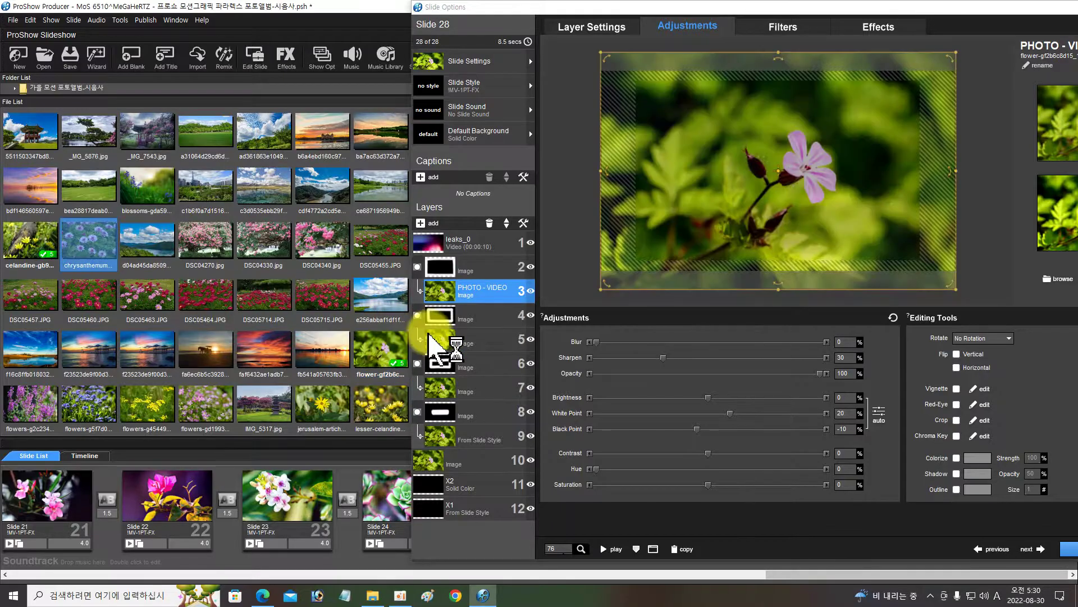
{"action": "left_click", "coordinate": [96, 241]}
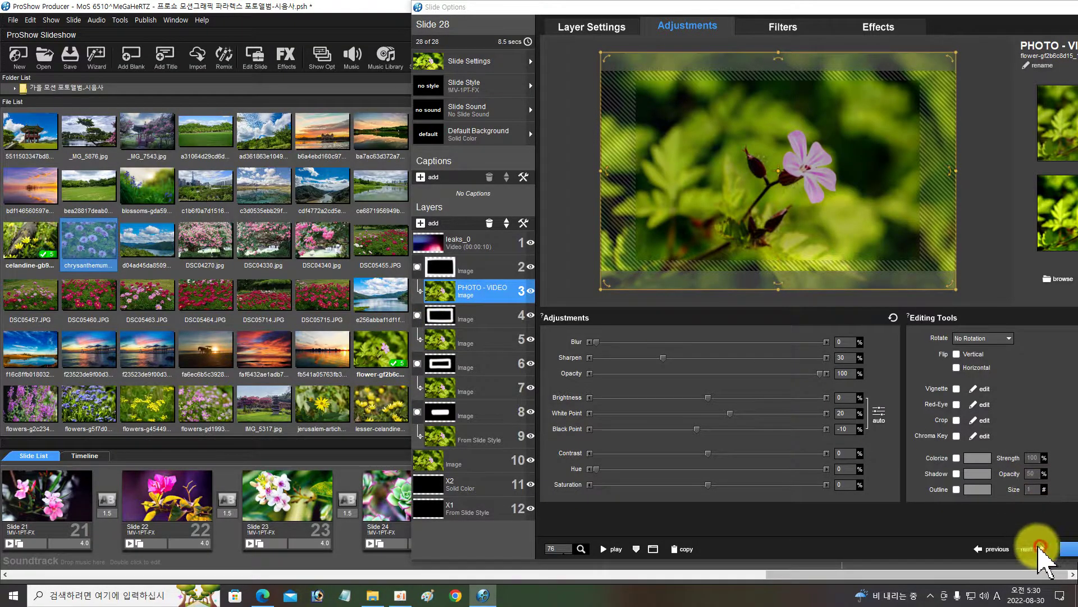
{"action": "left_click", "coordinate": [1036, 549]}
{"action": "left_click", "coordinate": [1067, 549]}
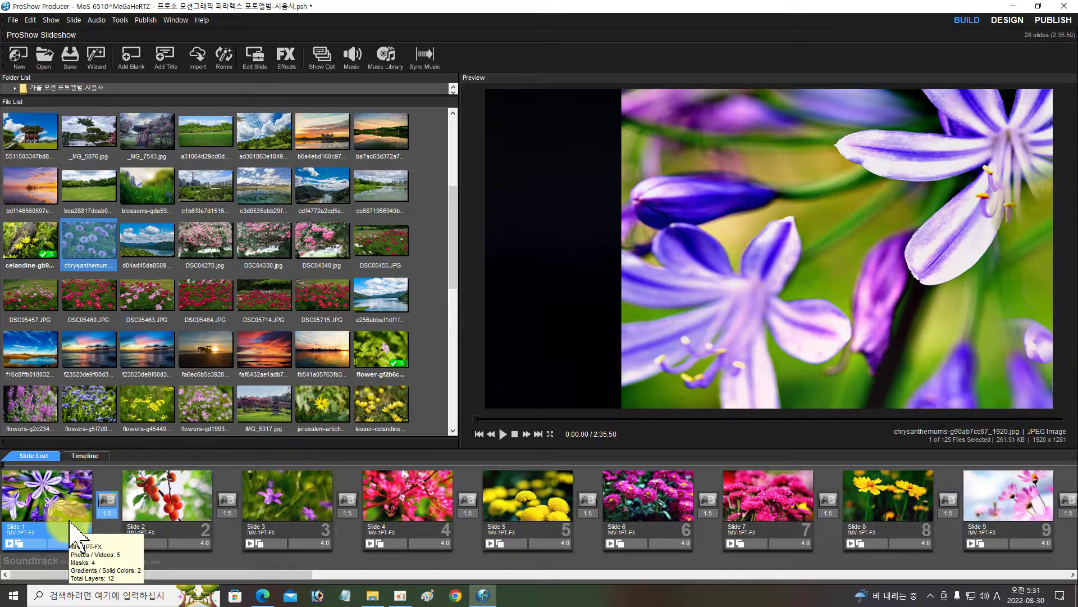
Add Heavenly - Aakash Gandhi.mp3 from the 배경음악 desktop folder as the show's soundtrack and set the track volume to 80%.
{"action": "double_click", "coordinate": [146, 563]}
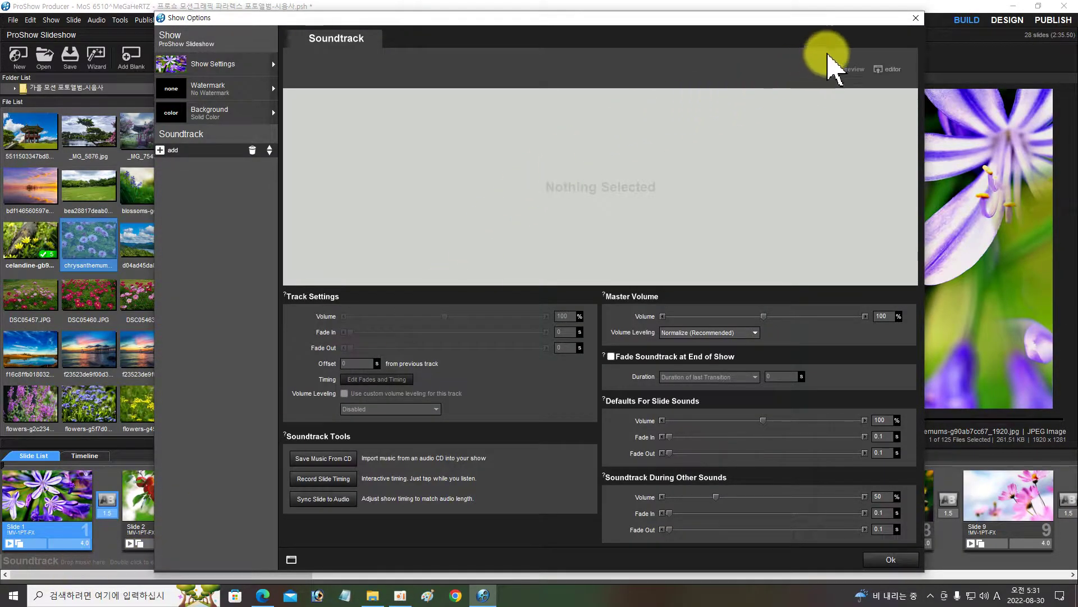
{"action": "left_click", "coordinate": [916, 17]}
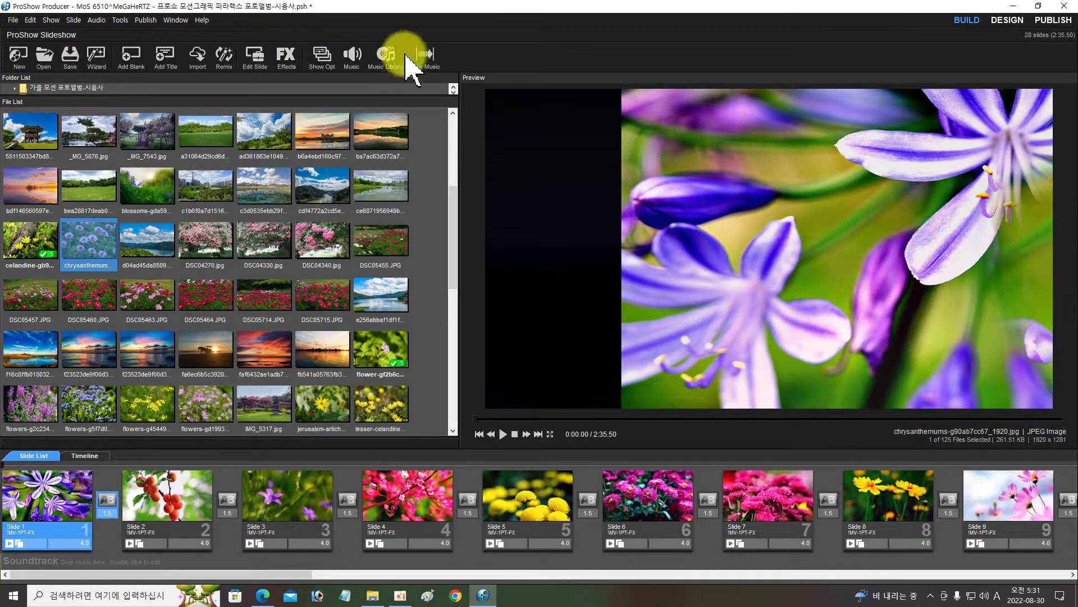
{"action": "left_click", "coordinate": [357, 67]}
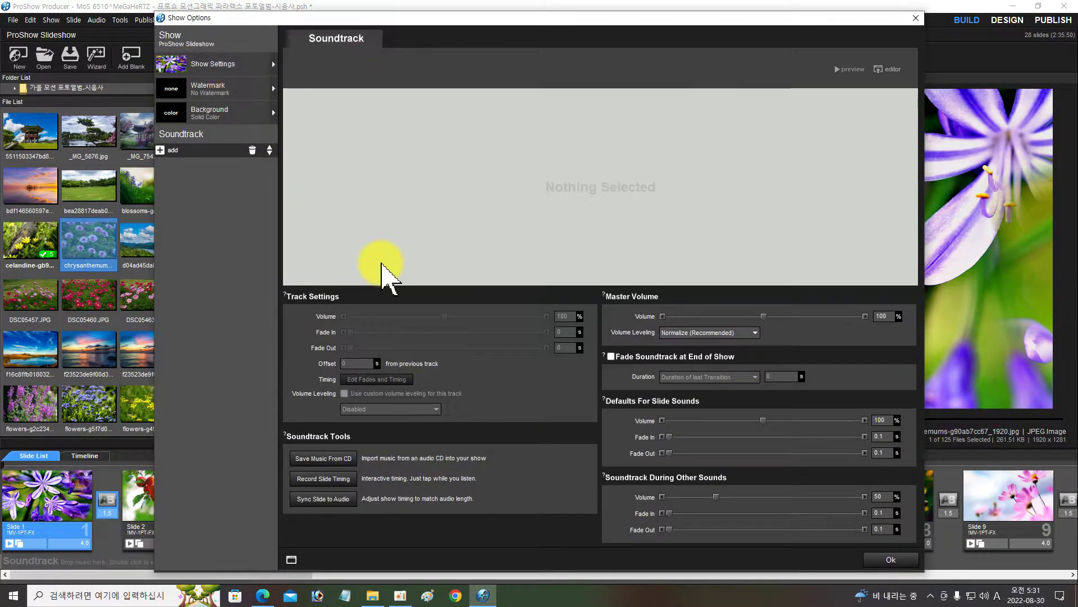
{"action": "mouse_move", "coordinate": [337, 19]}
{"action": "left_mouse_down"}
{"action": "mouse_move", "coordinate": [346, 21]}
{"action": "mouse_move", "coordinate": [325, 18]}
{"action": "left_mouse_up"}
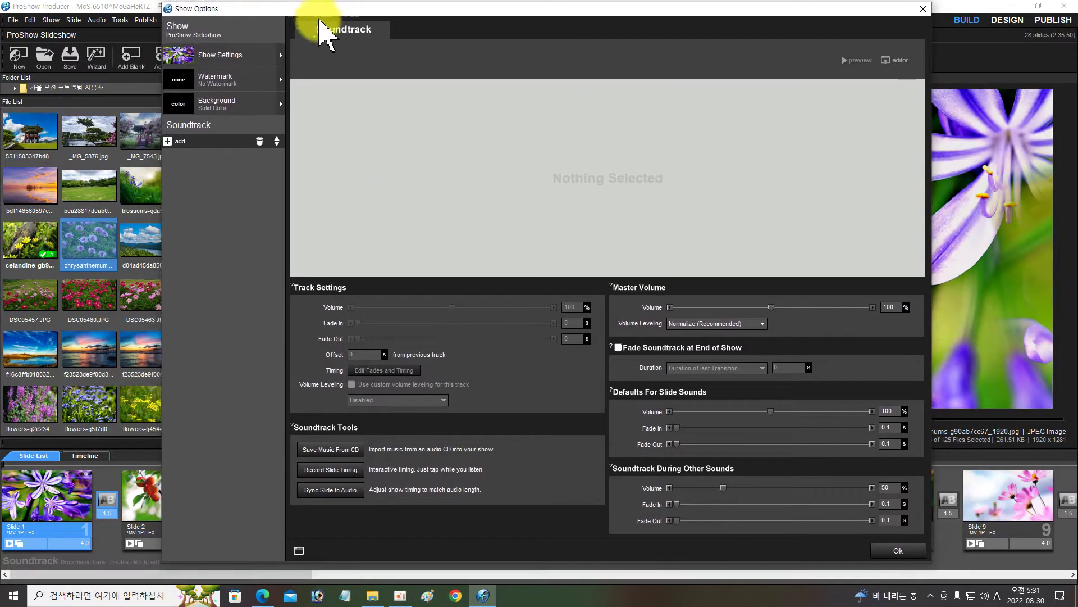
{"action": "left_click", "coordinate": [168, 141]}
{"action": "left_click", "coordinate": [178, 147]}
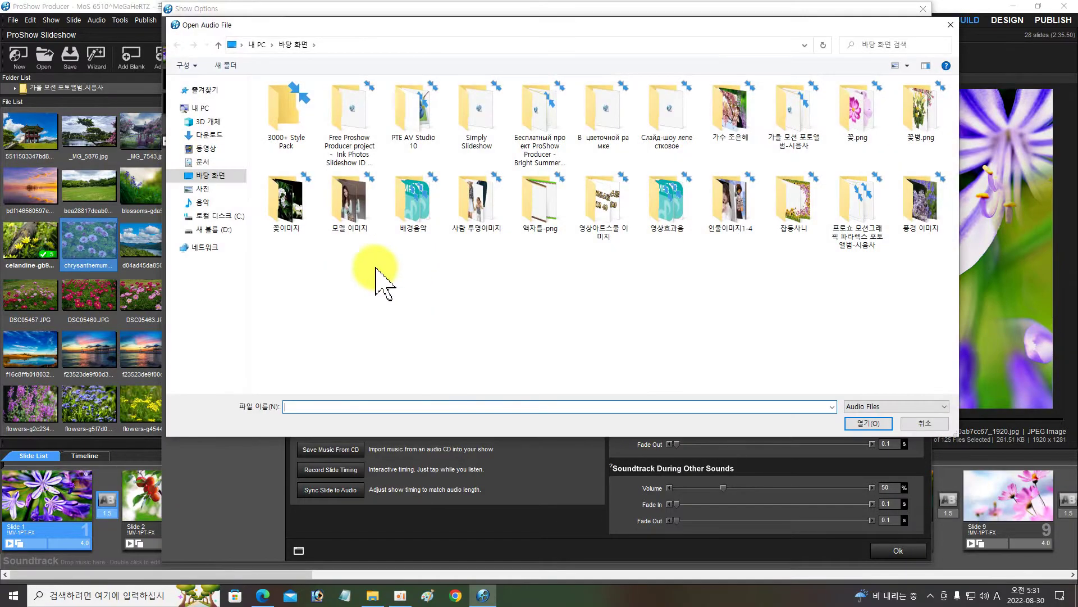
{"action": "double_click", "coordinate": [414, 207]}
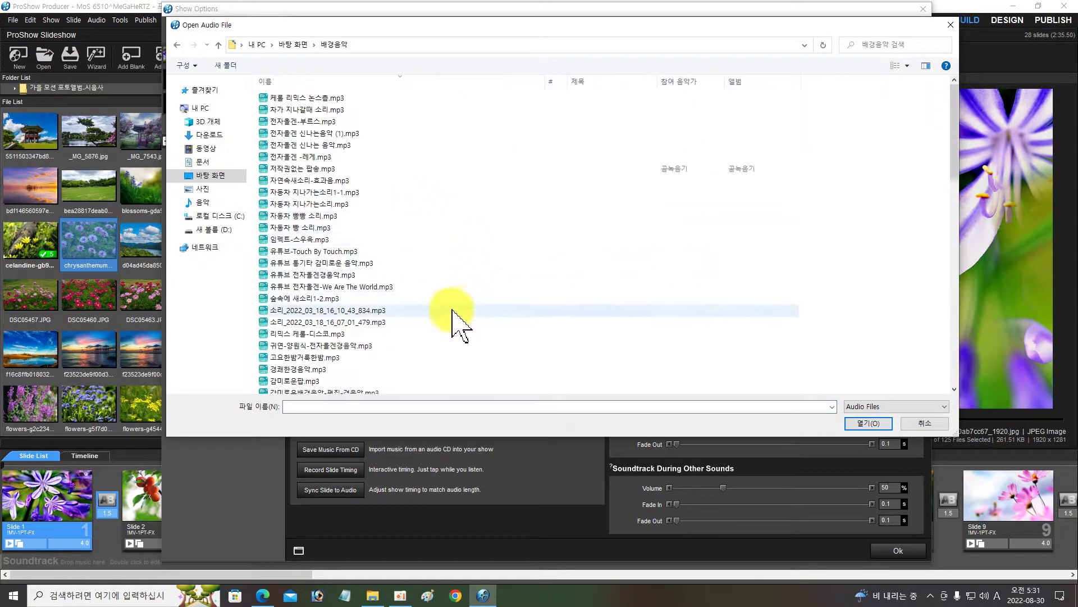
{"action": "scroll", "coordinate": [444, 314], "scroll_direction": "down", "scroll_amount": 15}
{"action": "left_click", "coordinate": [428, 305]}
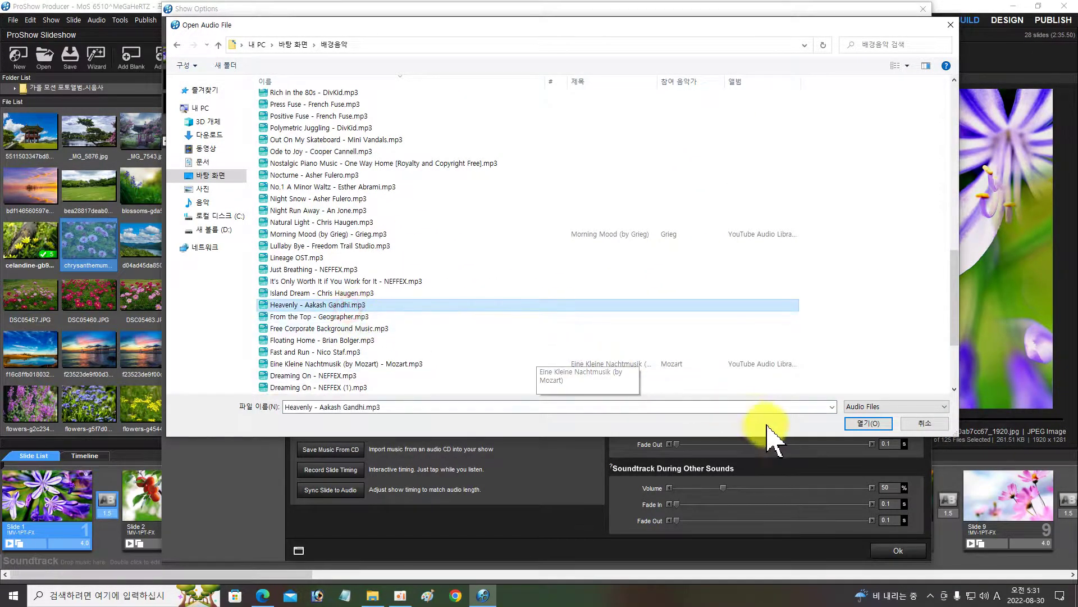
{"action": "left_click", "coordinate": [865, 424]}
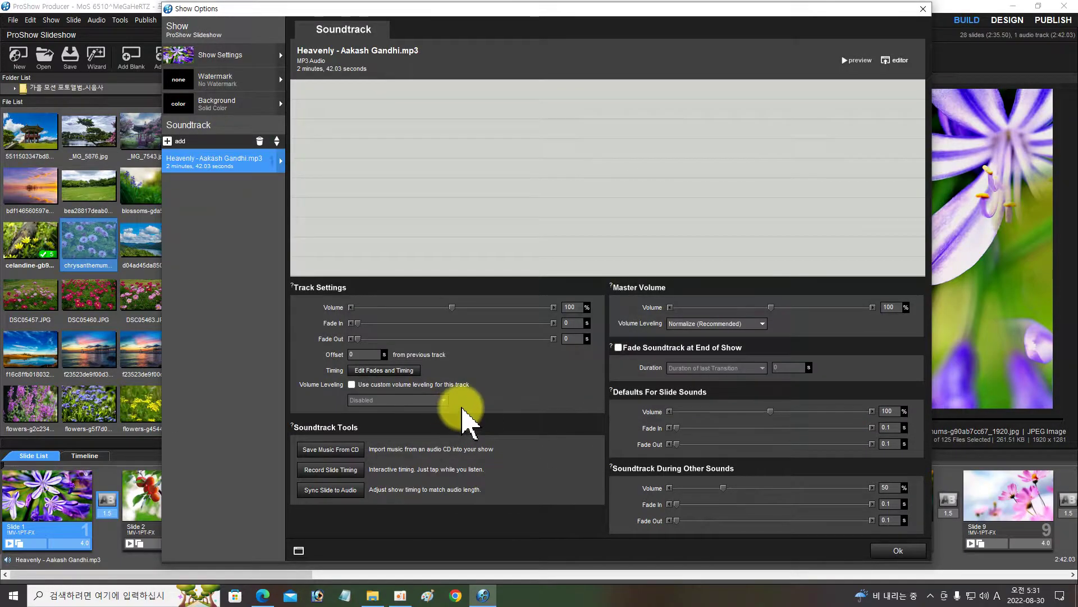
{"action": "left_click_drag", "start_coordinate": [451, 307], "coordinate": [433, 308]}
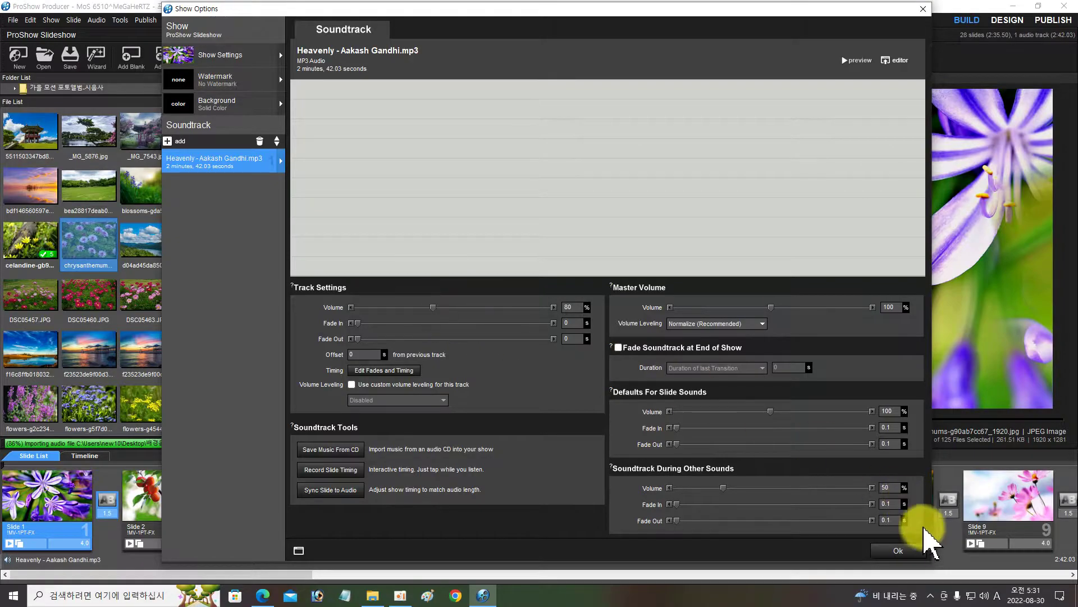
{"action": "left_click", "coordinate": [901, 551]}
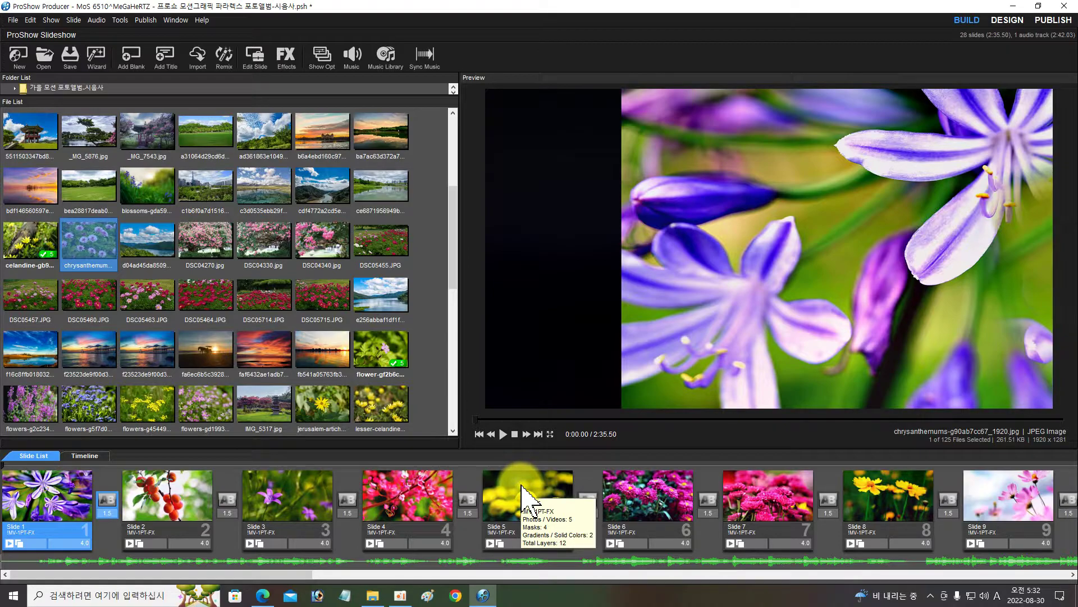
Play the finished slideshow from the start and switch the playback to full screen.
{"action": "left_click", "coordinate": [503, 437]}
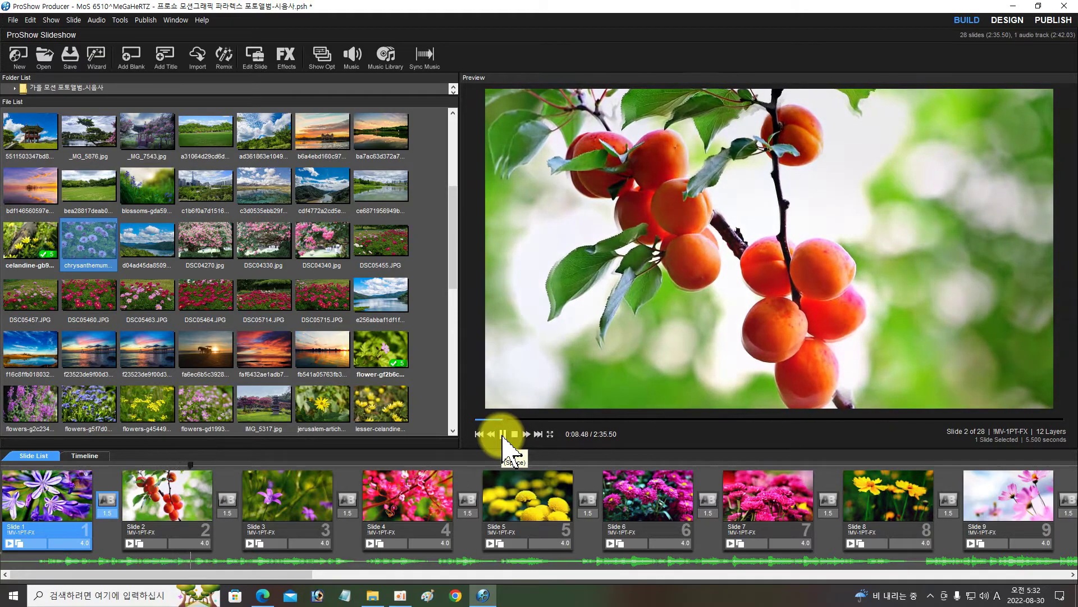
{"action": "left_click", "coordinate": [51, 19]}
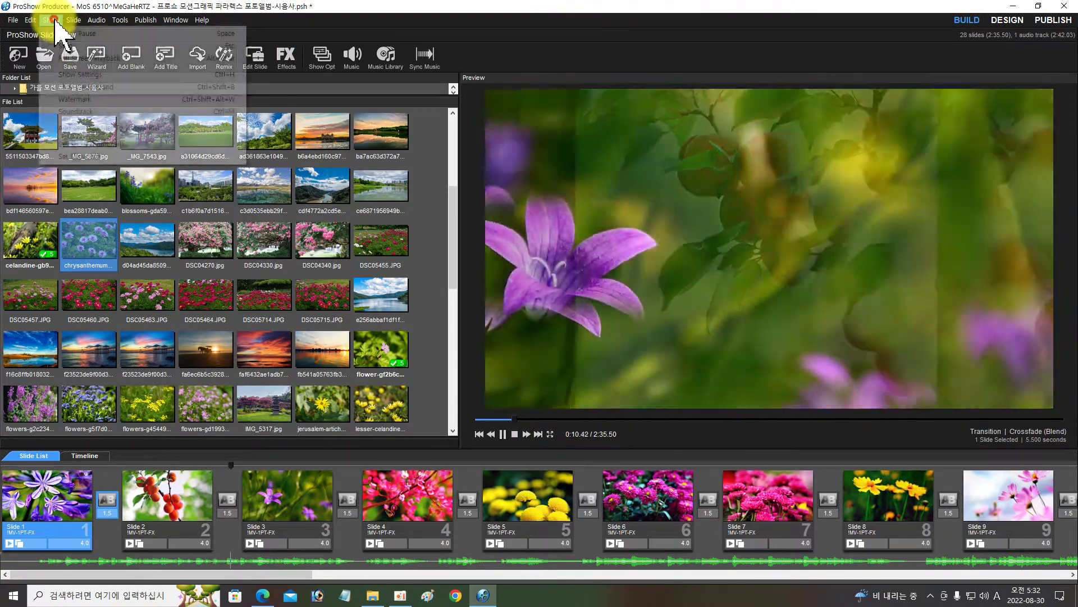
{"action": "left_click", "coordinate": [73, 58]}
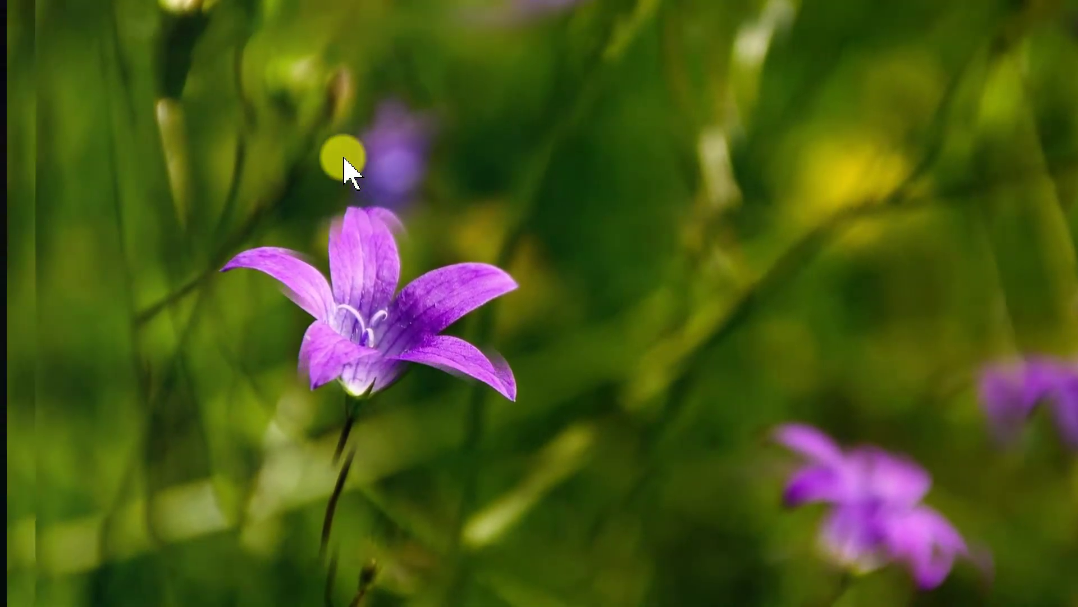